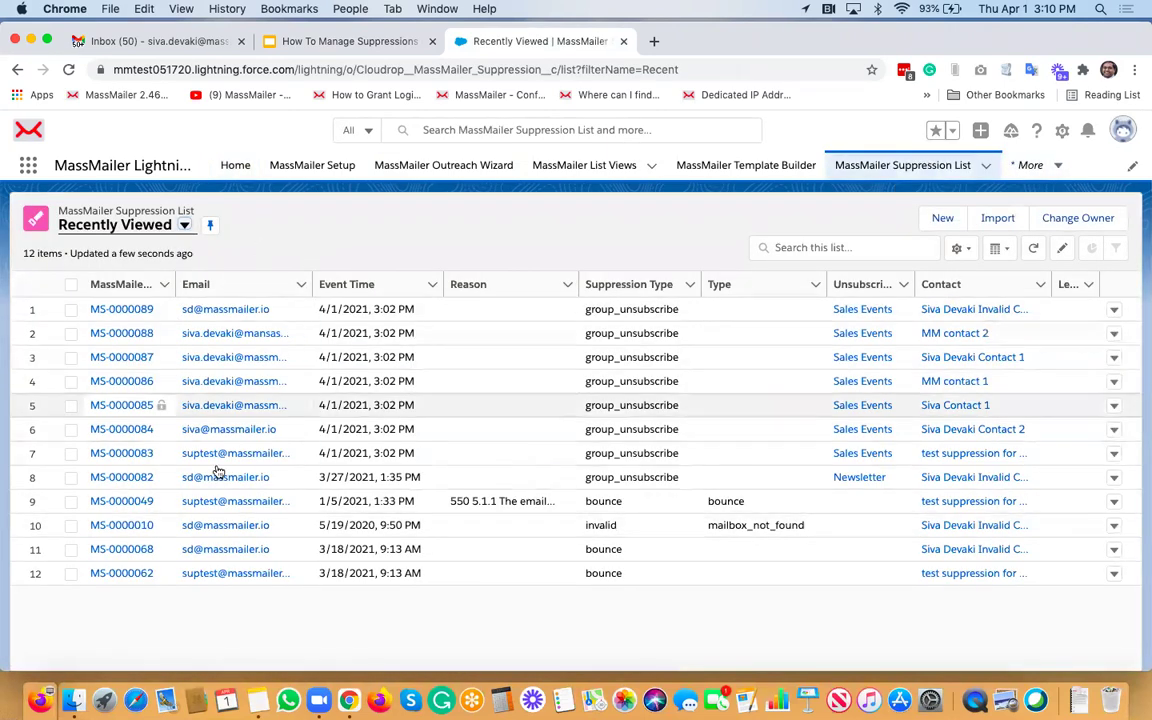
Step: Switch the suppression list to the All view and scroll through its 26 records
{"action": "left_click", "coordinate": [184, 226]}
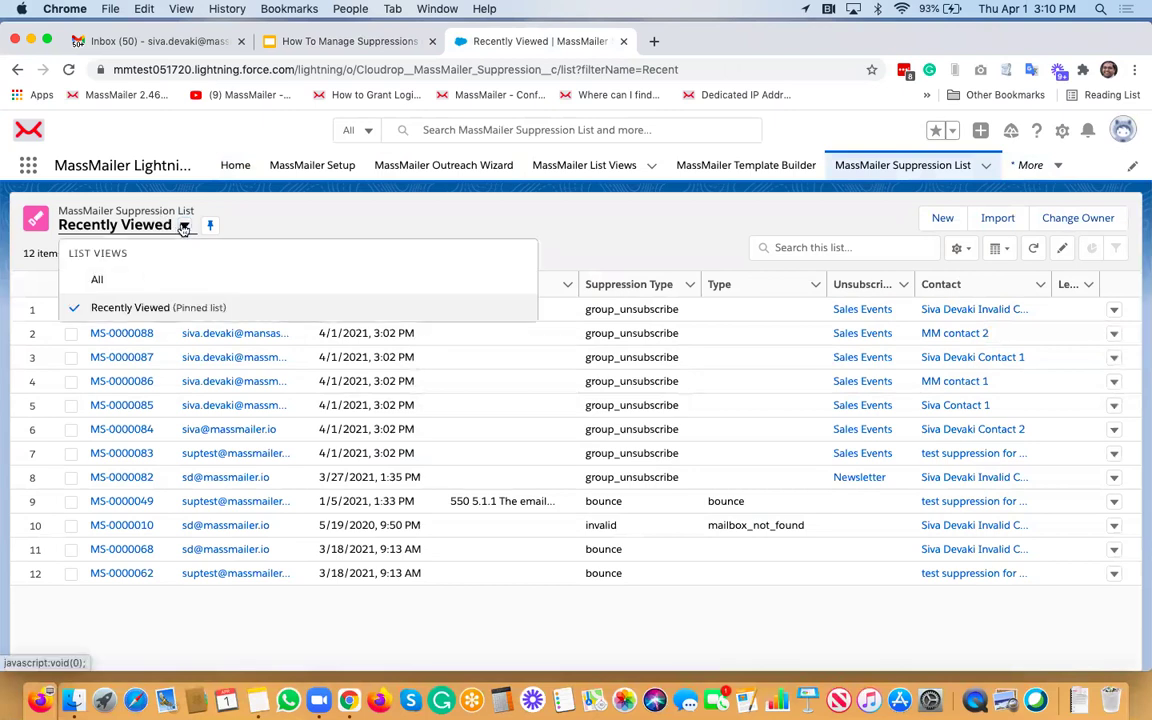
{"action": "key", "text": "Return"}
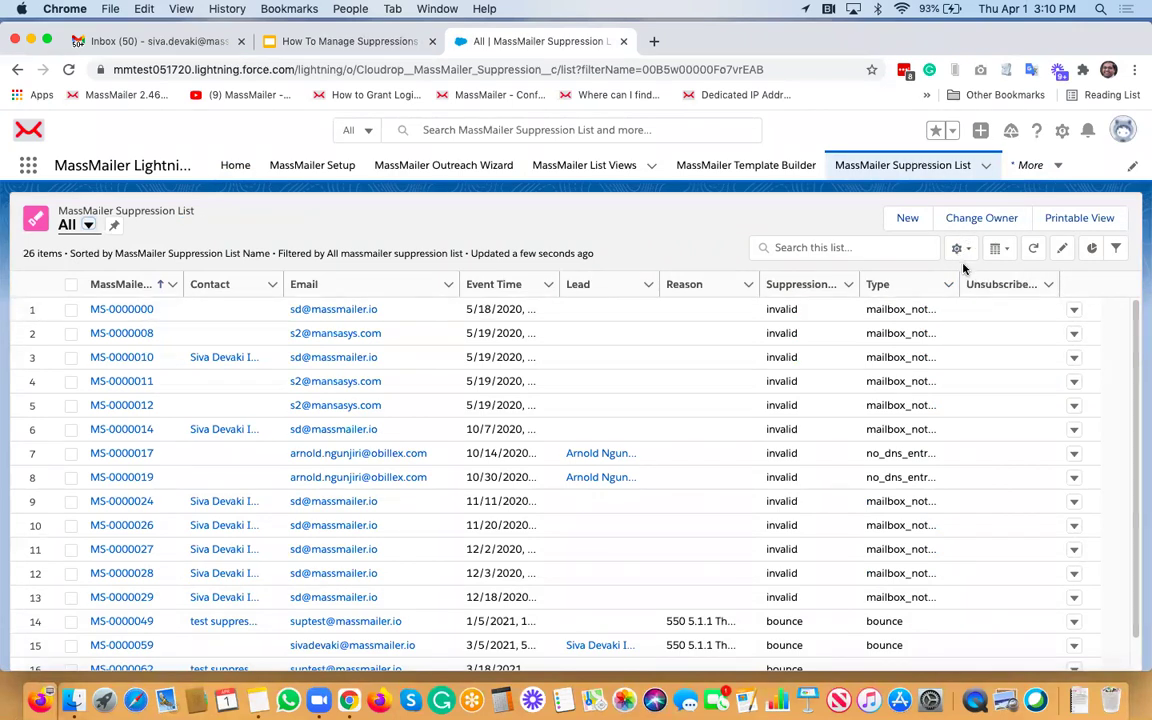
{"action": "scroll", "coordinate": [935, 470], "scroll_direction": "down", "scroll_amount": 2}
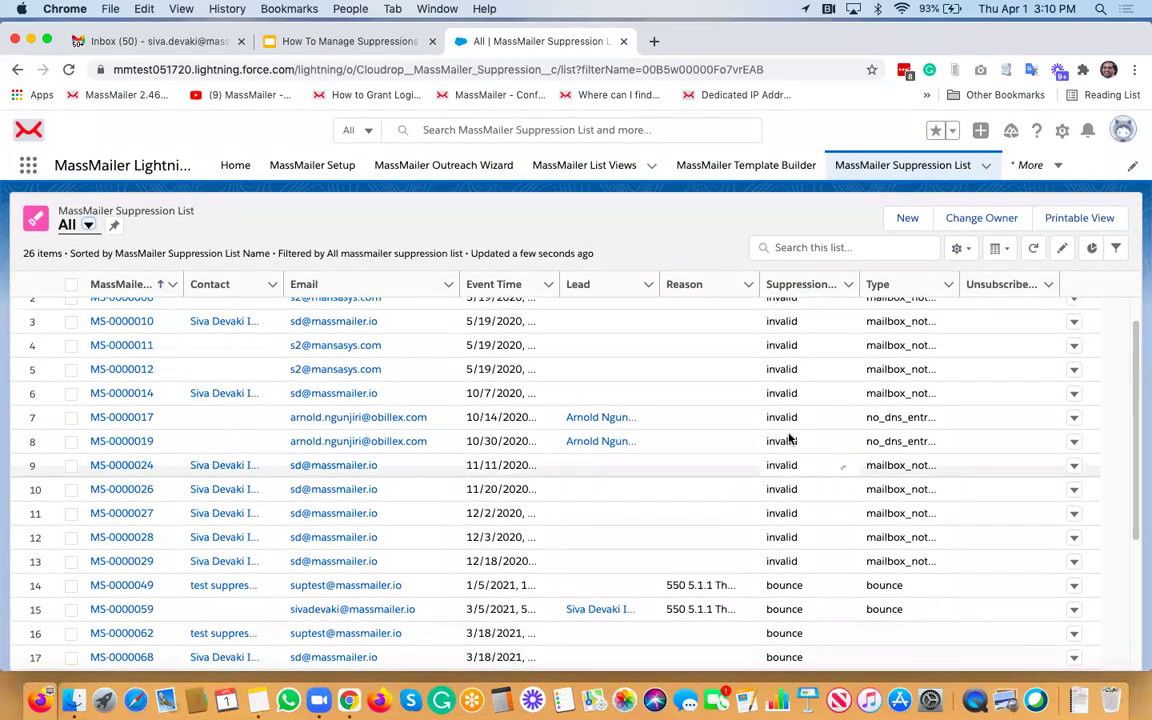
{"action": "scroll", "coordinate": [767, 337], "scroll_direction": "up", "scroll_amount": 2}
{"action": "scroll", "coordinate": [779, 329], "scroll_direction": "down", "scroll_amount": 2}
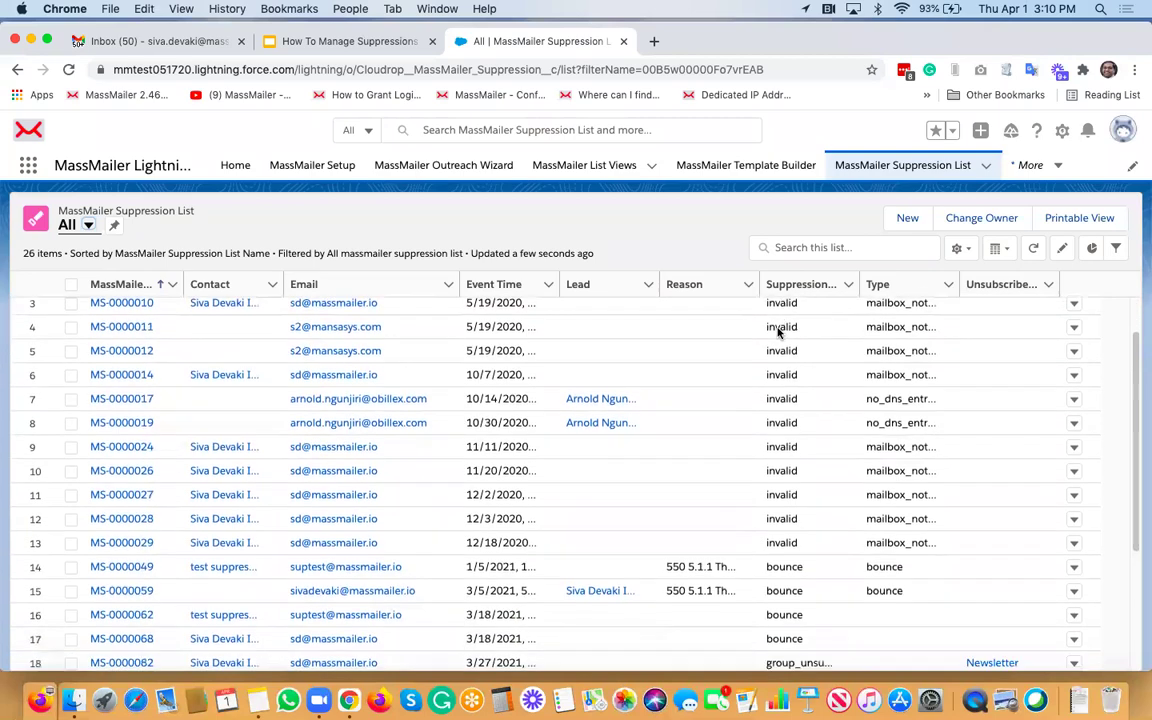
{"action": "scroll", "coordinate": [790, 420], "scroll_direction": "down", "scroll_amount": 5}
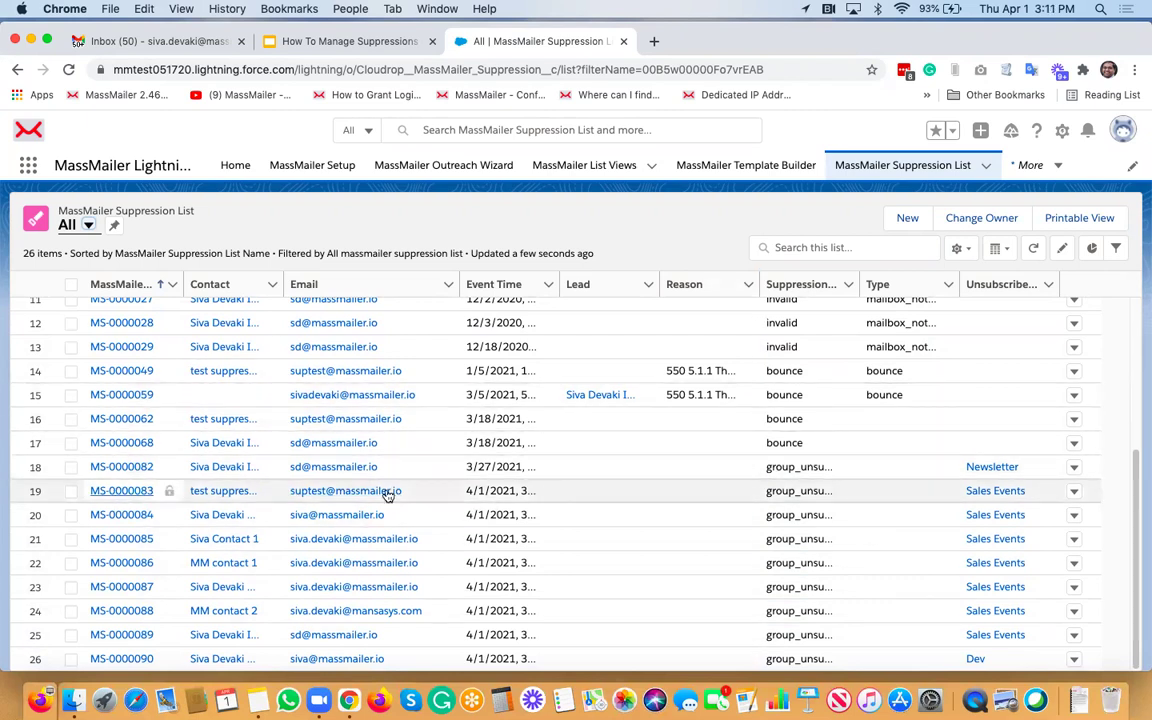
Step: Delete suppression record MS-0000082 from its row menu and confirm the deletion
{"action": "left_click", "coordinate": [1074, 468]}
{"action": "left_click", "coordinate": [1019, 523]}
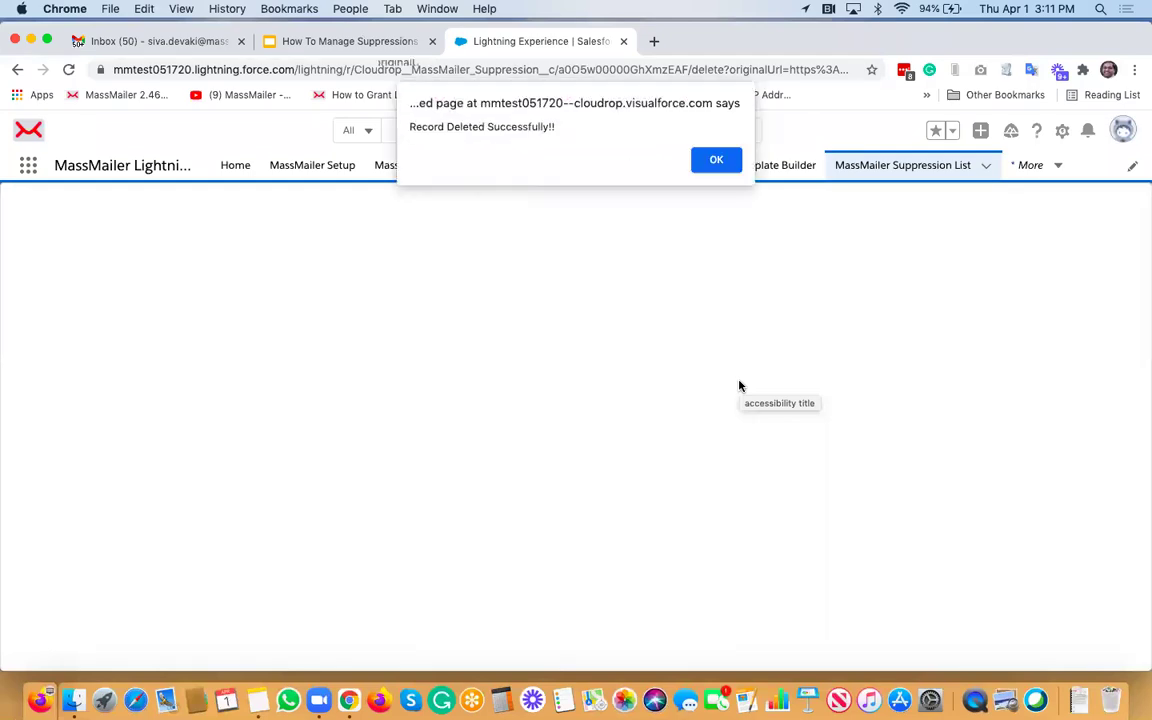
{"action": "left_click", "coordinate": [714, 159]}
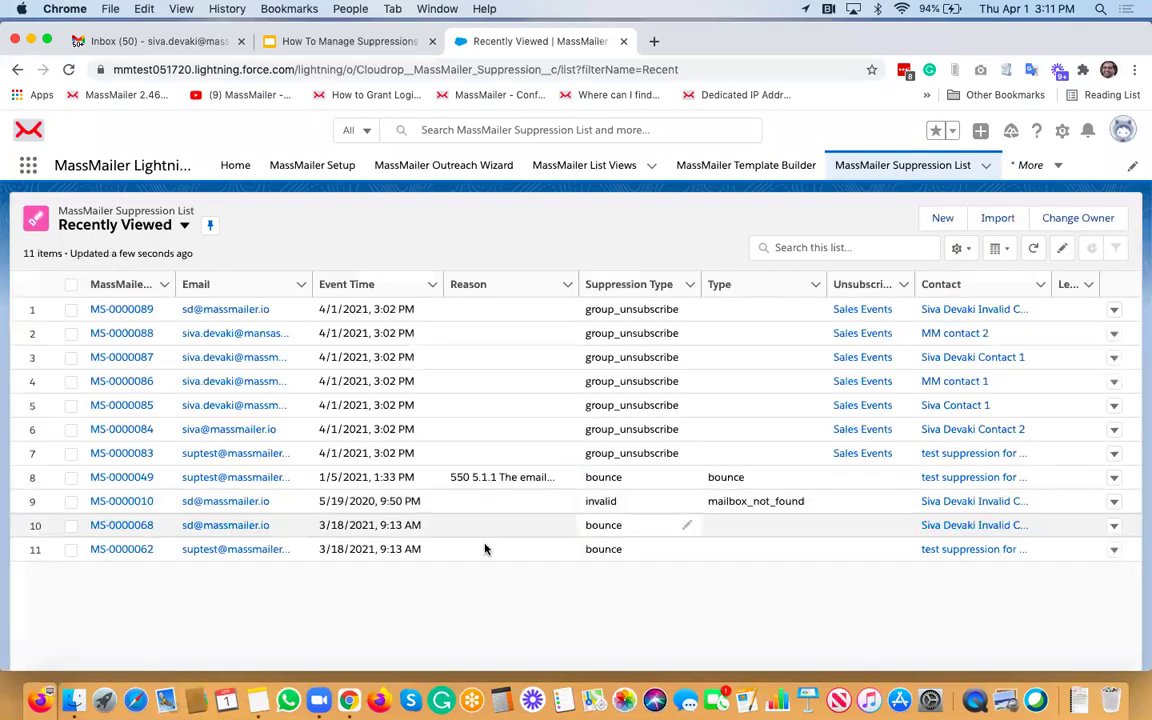
Step: Open suppression MS-0000084 and go to its linked contact's suppression list
{"action": "left_click", "coordinate": [113, 431]}
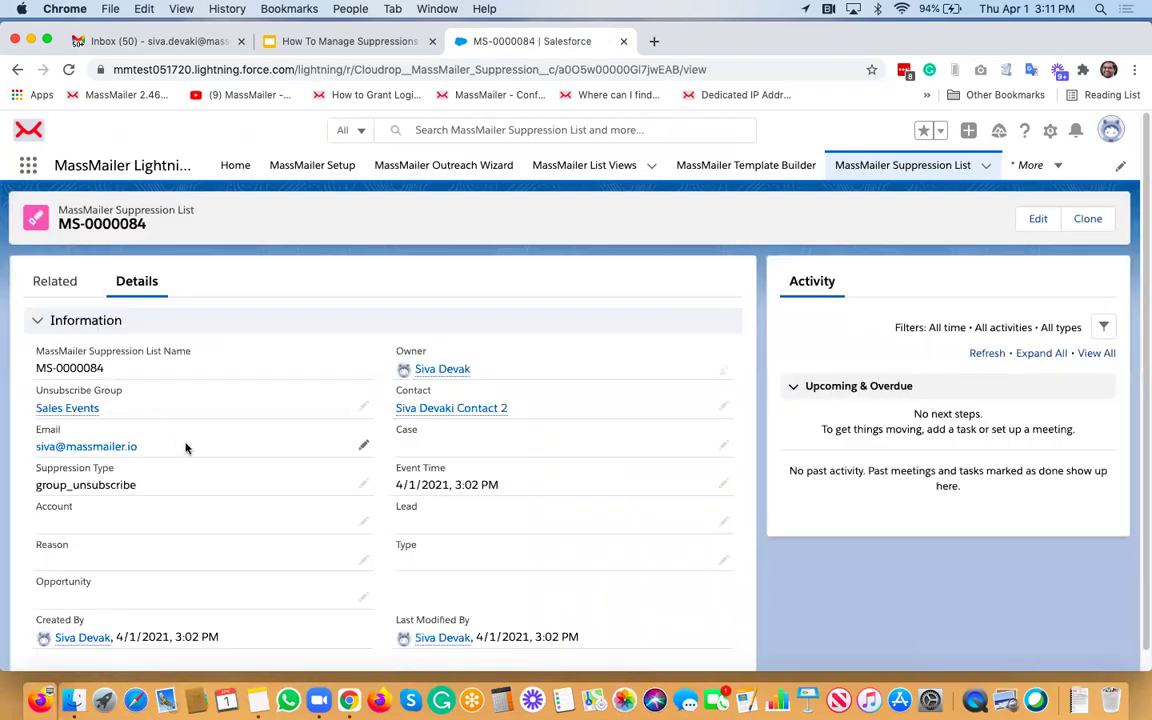
{"action": "left_click", "coordinate": [411, 410]}
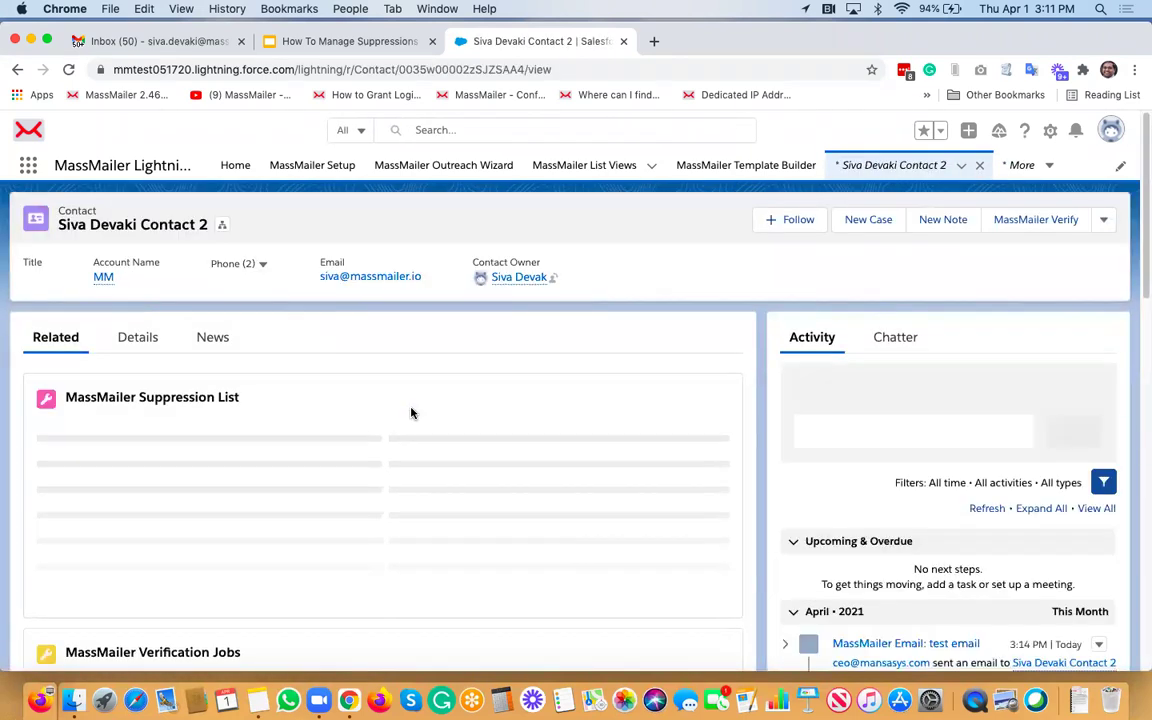
{"action": "scroll", "coordinate": [336, 487], "scroll_direction": "down", "scroll_amount": 2}
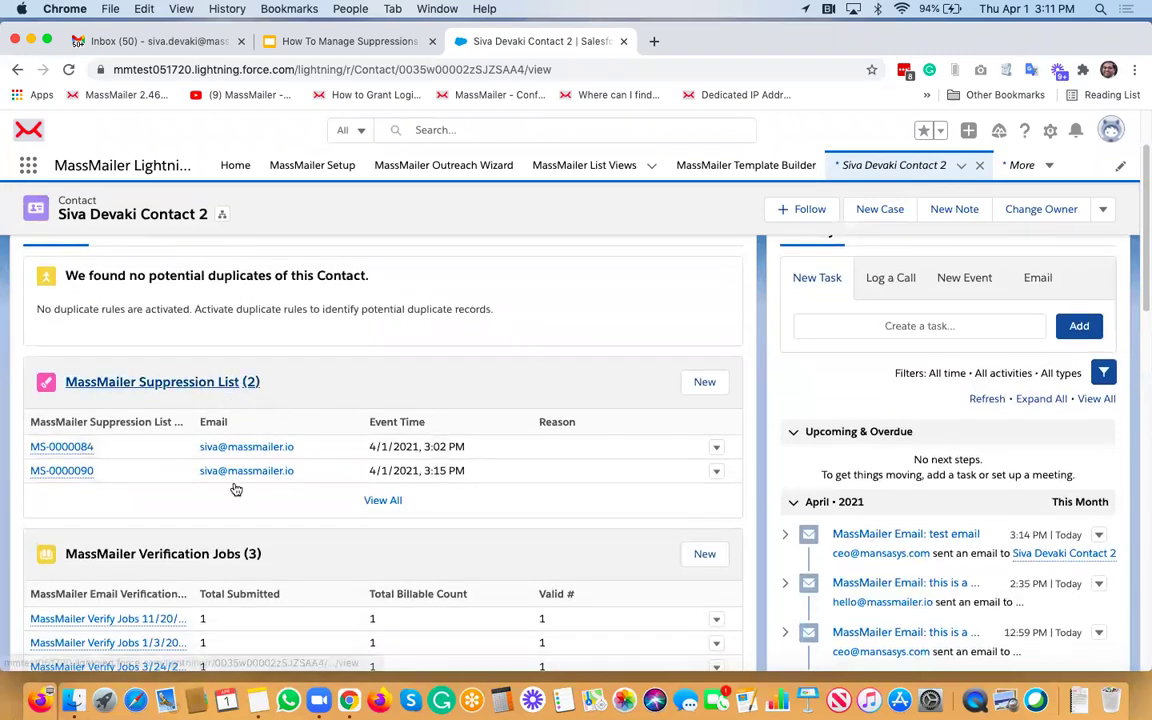
Step: Delete MS-0000084 from the contact's Suppression List related list and confirm
{"action": "left_click", "coordinate": [716, 447]}
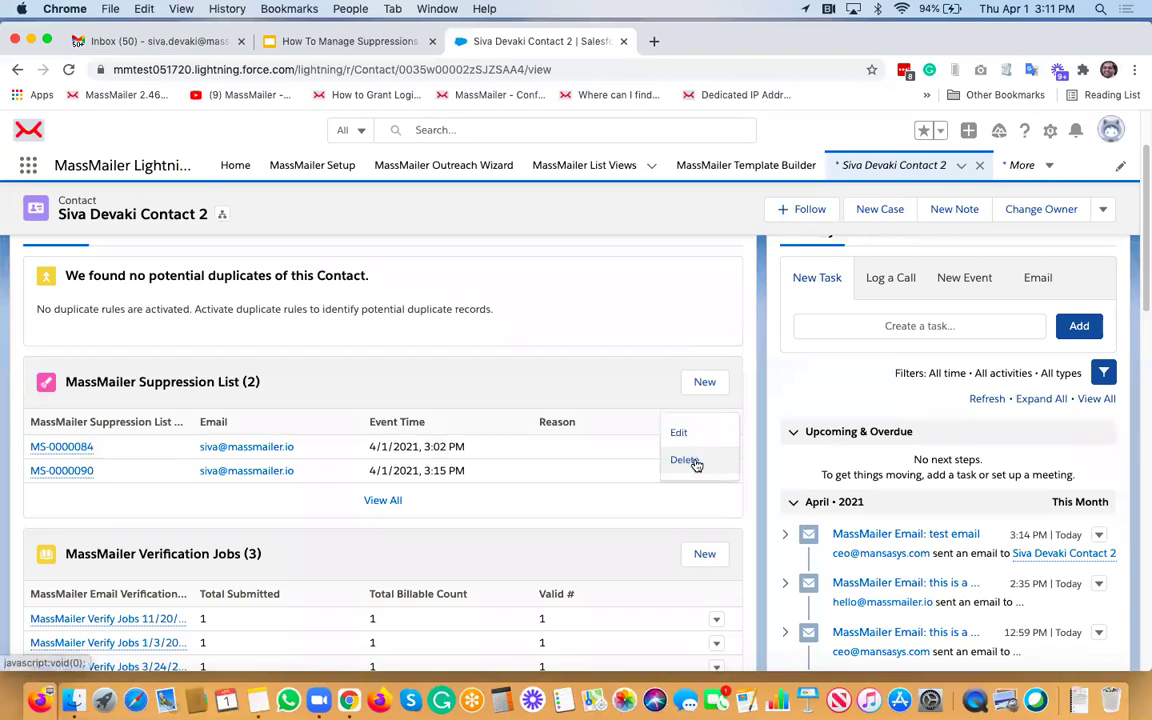
{"action": "left_click", "coordinate": [697, 464]}
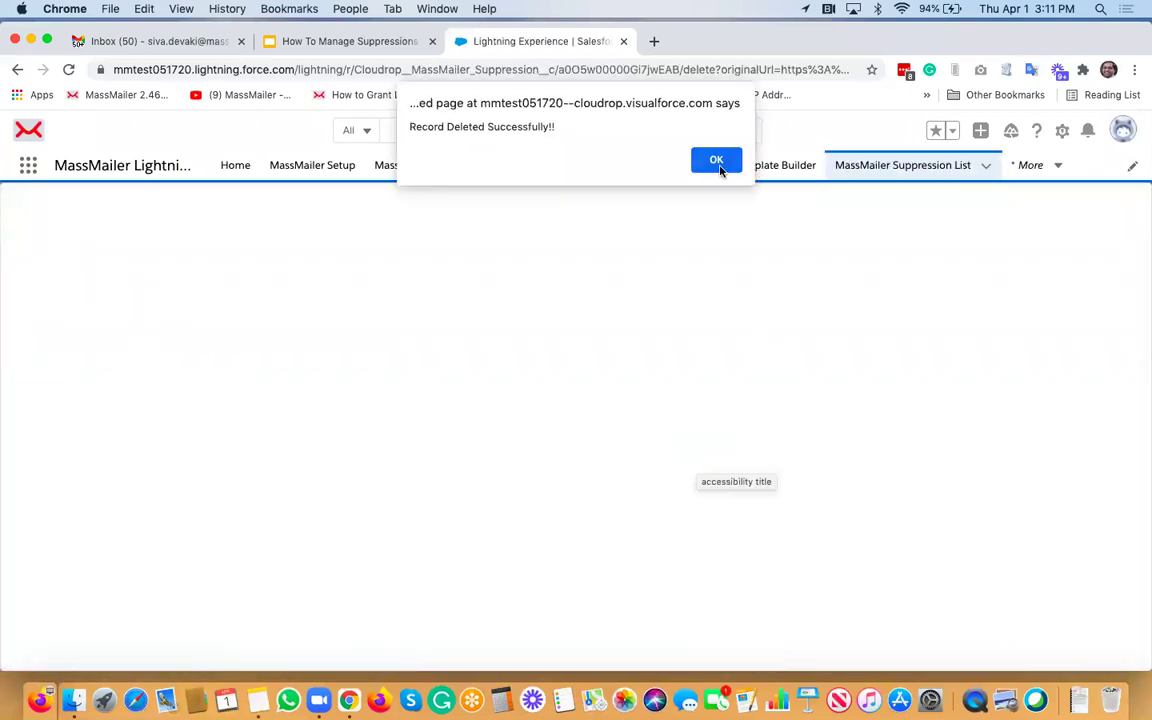
{"action": "left_click", "coordinate": [718, 165]}
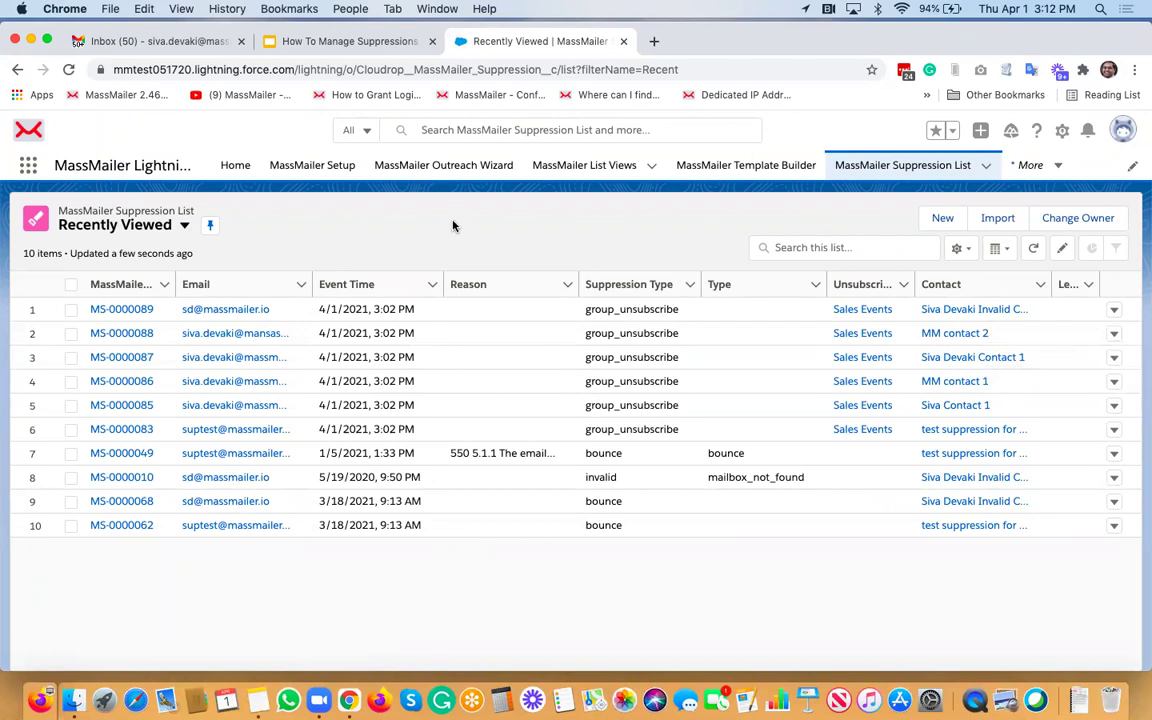
Step: Find the other contact through global search and open its record
{"action": "left_click", "coordinate": [613, 131]}
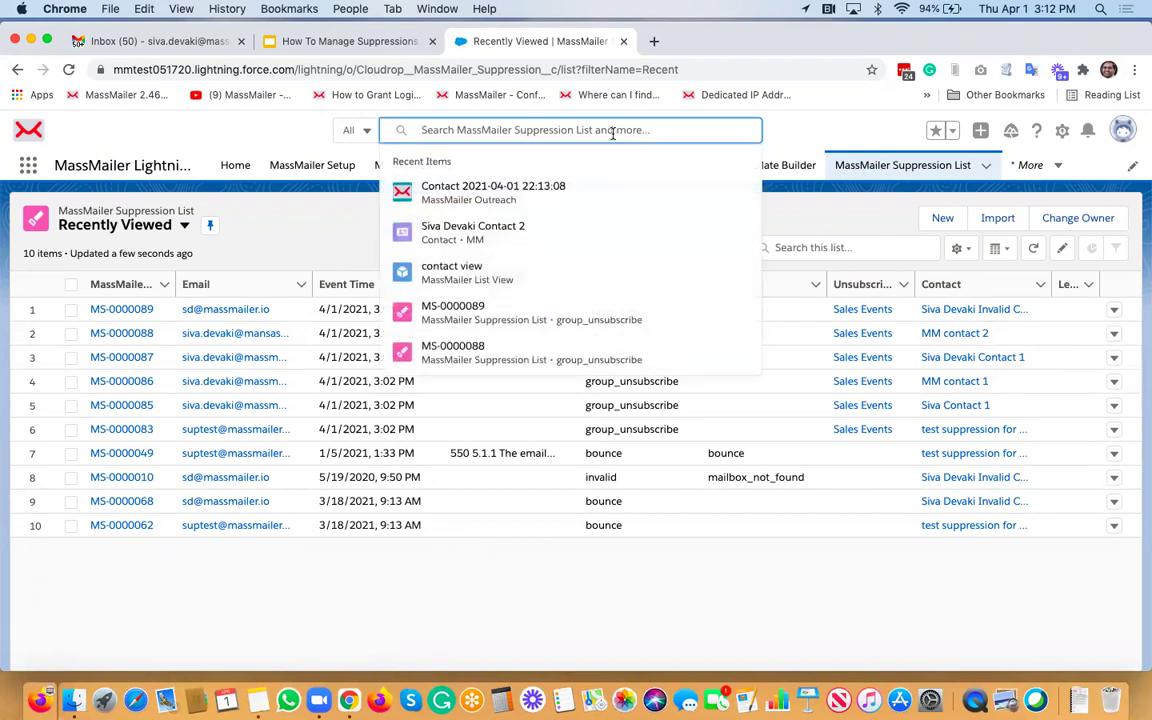
{"action": "type", "text": "siva"}
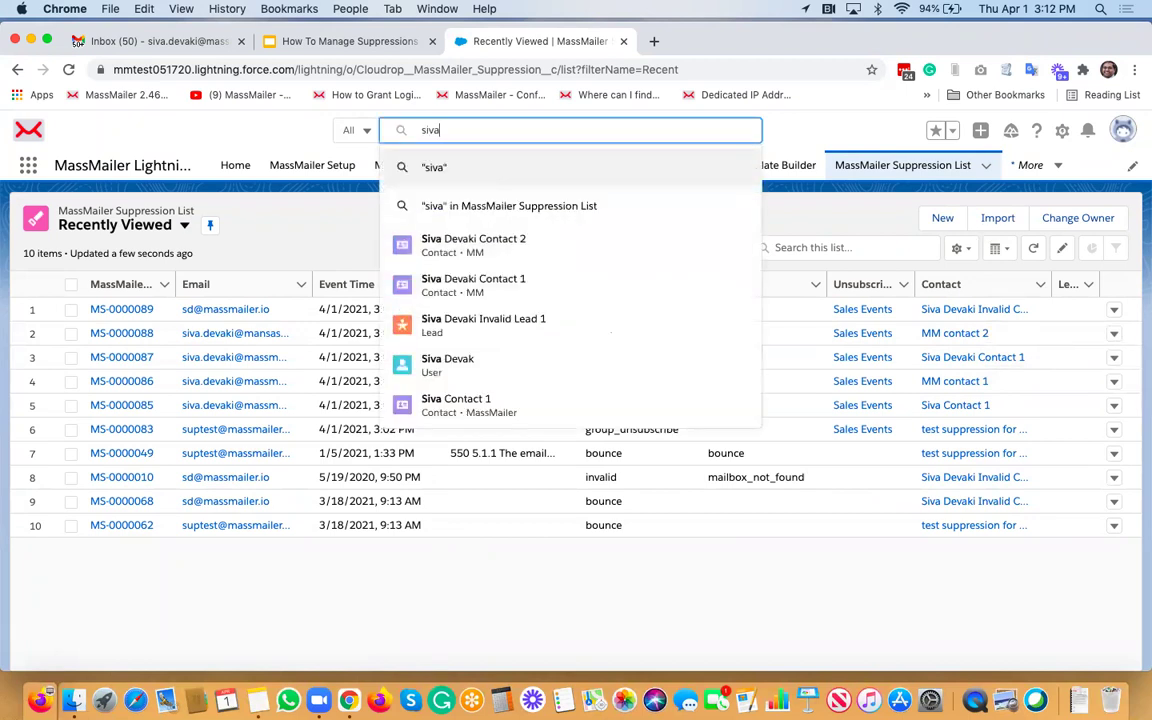
{"action": "key", "text": "Down"}
{"action": "key", "text": "Down"}
{"action": "key", "text": "Down"}
{"action": "key", "text": "Return"}
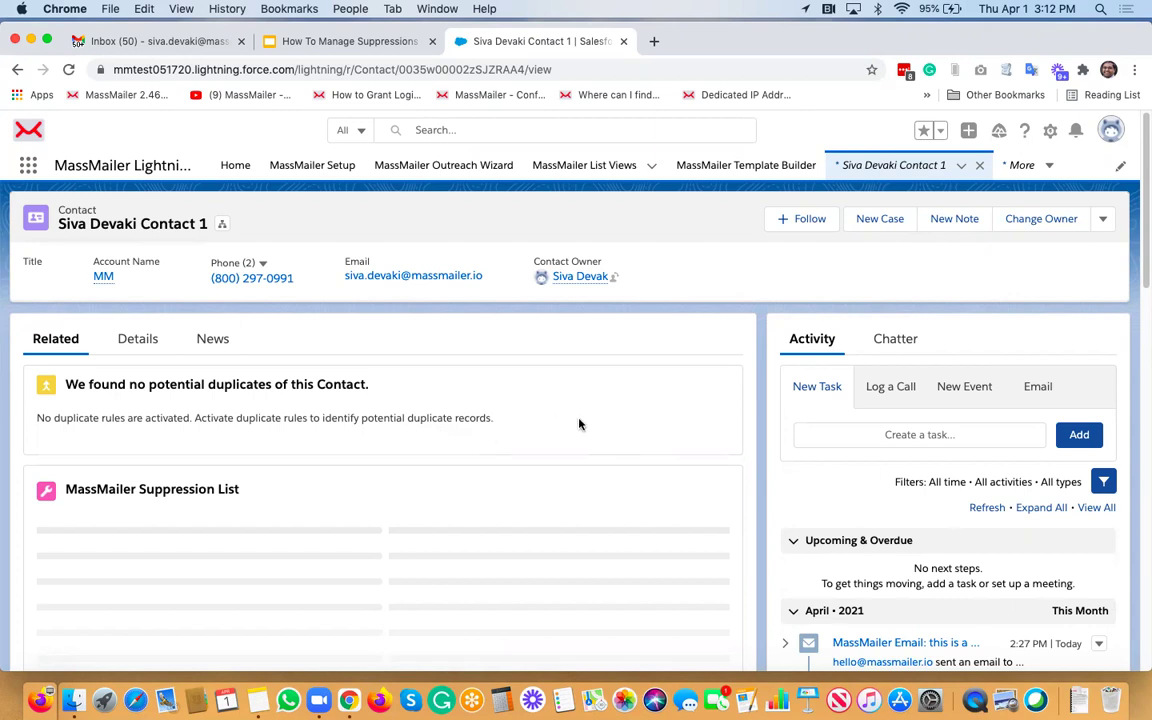
{"action": "scroll", "coordinate": [578, 424], "scroll_direction": "down", "scroll_amount": 3}
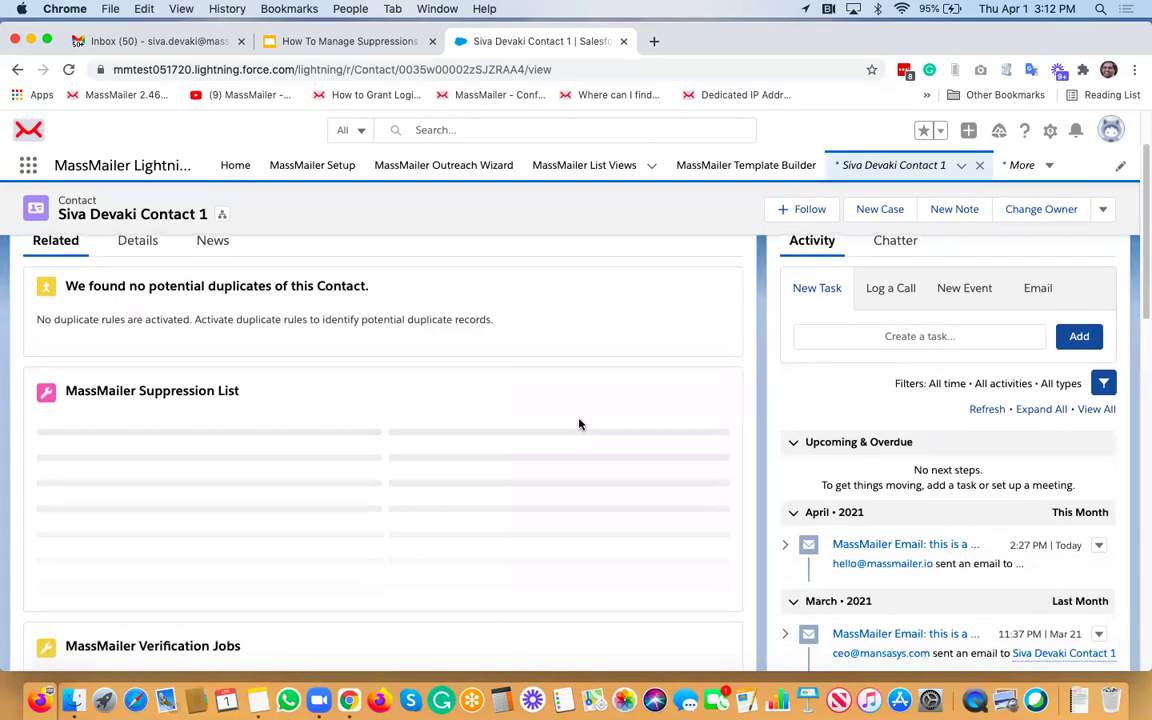
{"action": "scroll", "coordinate": [208, 390], "scroll_direction": "up", "scroll_amount": 1}
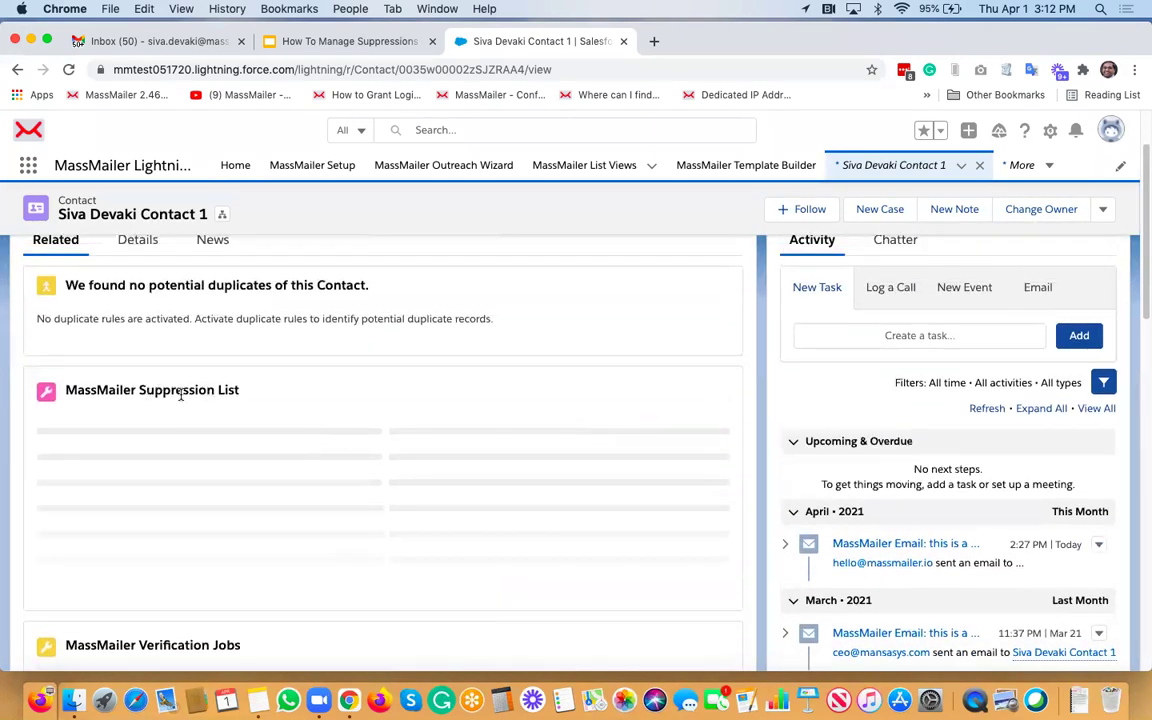
{"action": "scroll", "coordinate": [181, 396], "scroll_direction": "up", "scroll_amount": 1}
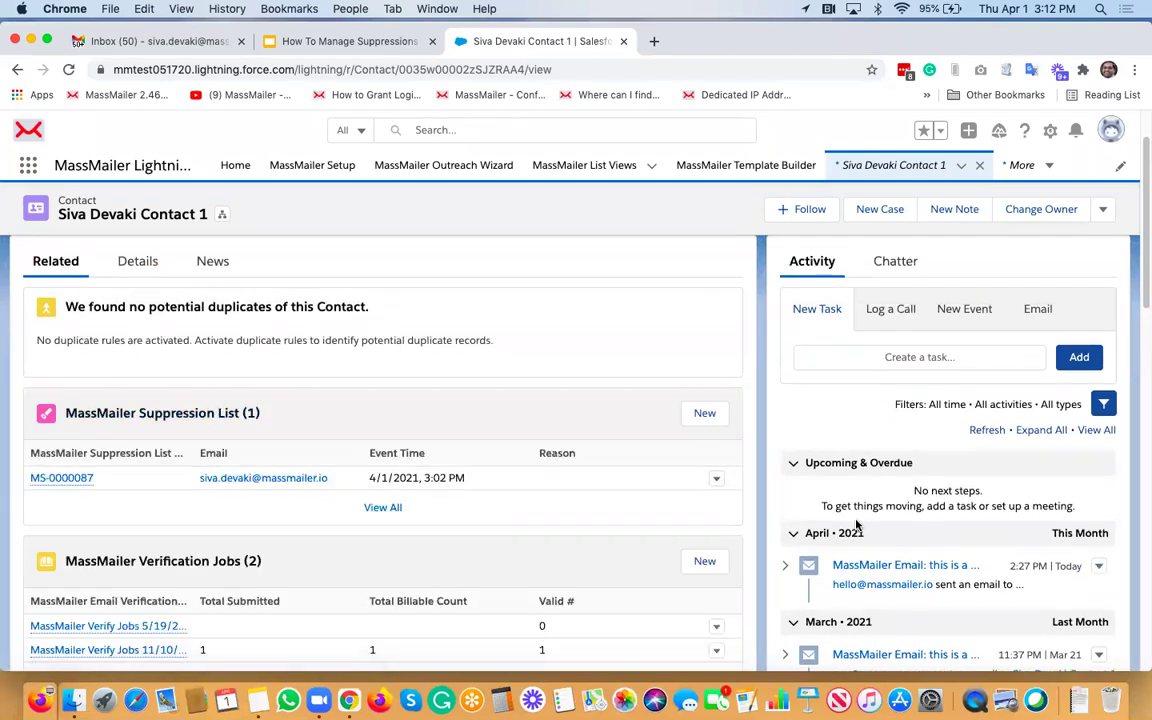
Step: Delete suppression MS-0000087 from the contact's Suppression List and confirm
{"action": "left_click", "coordinate": [716, 483]}
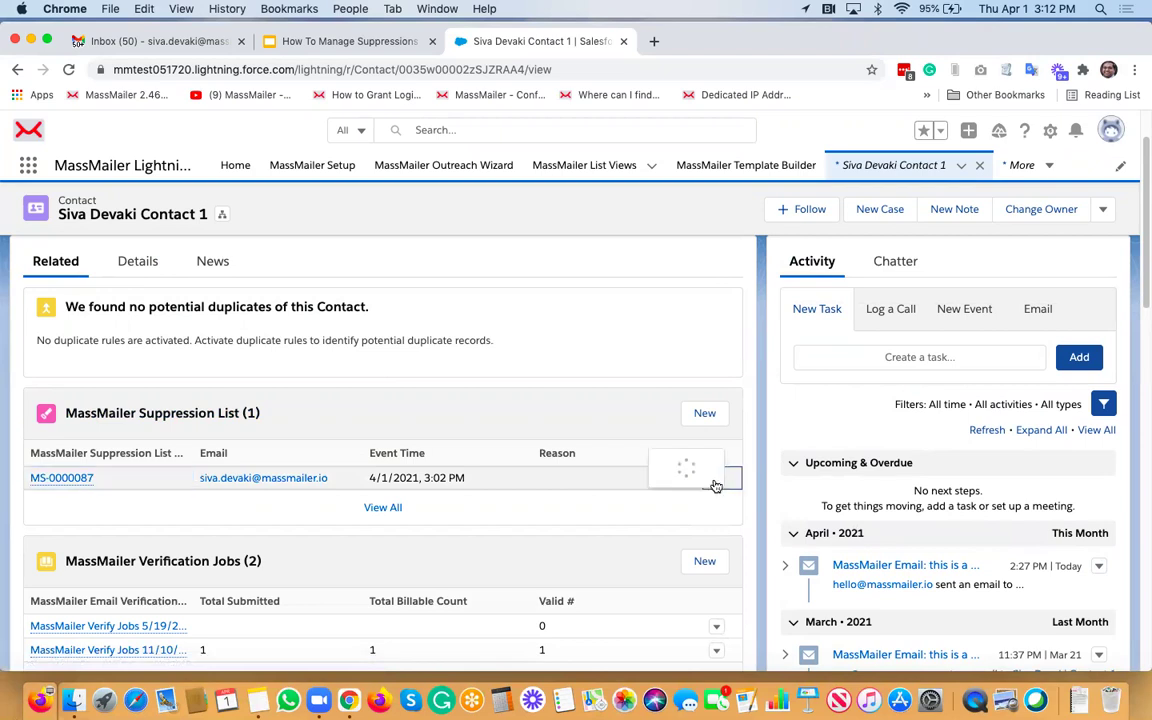
{"action": "left_click", "coordinate": [685, 469]}
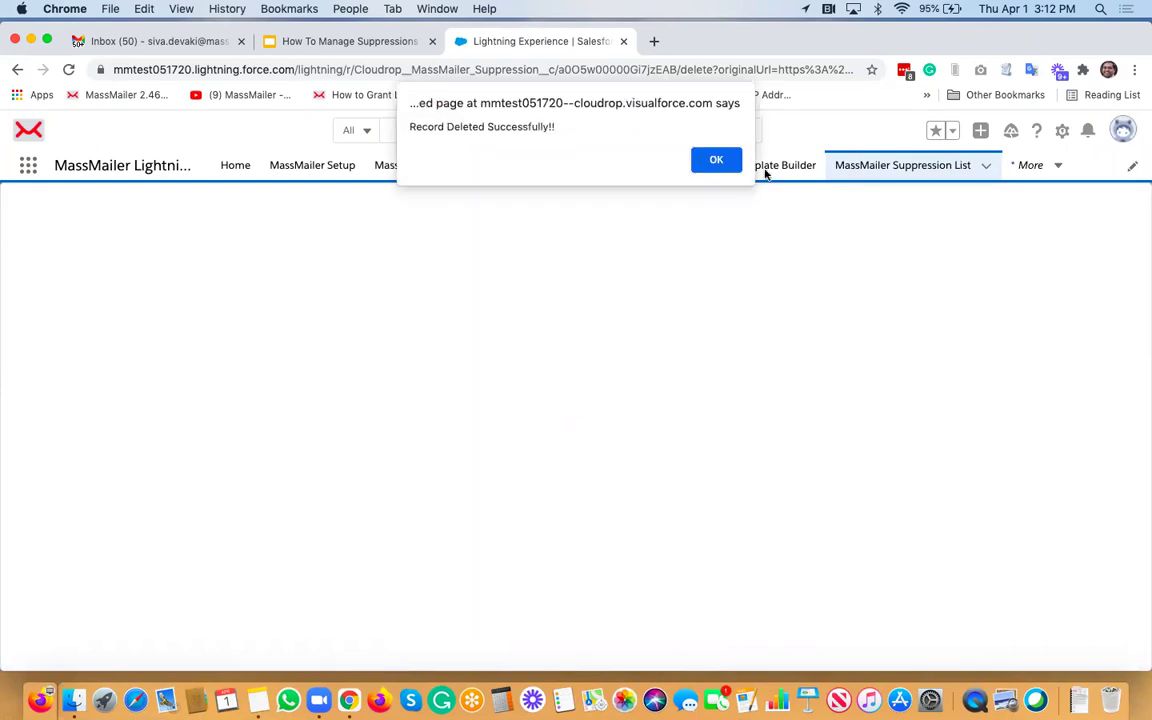
{"action": "left_click", "coordinate": [716, 161]}
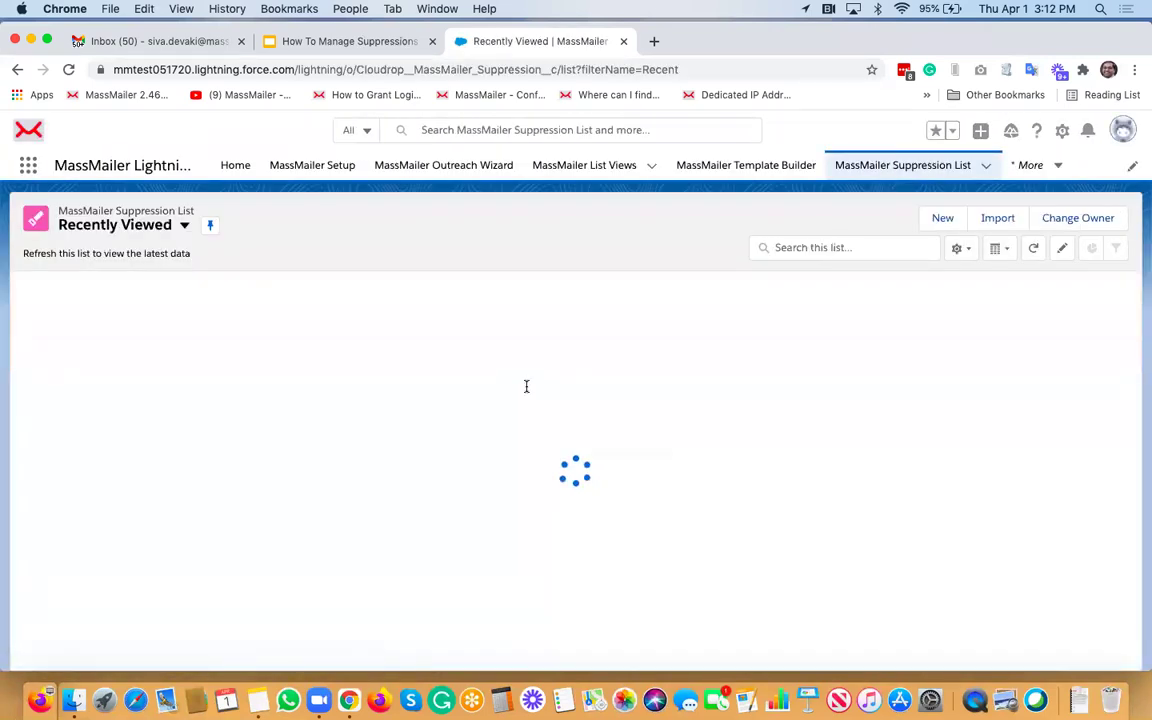
Step: Search the contact's name in global search and open the matching contact record
{"action": "left_click", "coordinate": [545, 128]}
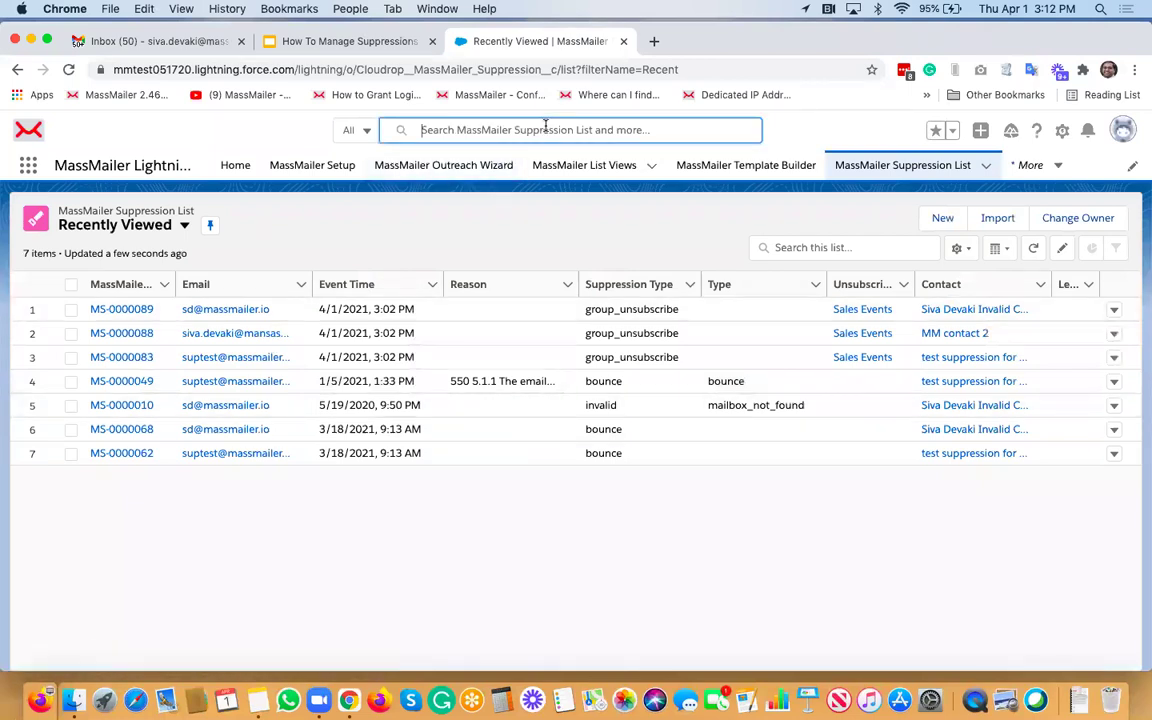
{"action": "type", "text": "siva"}
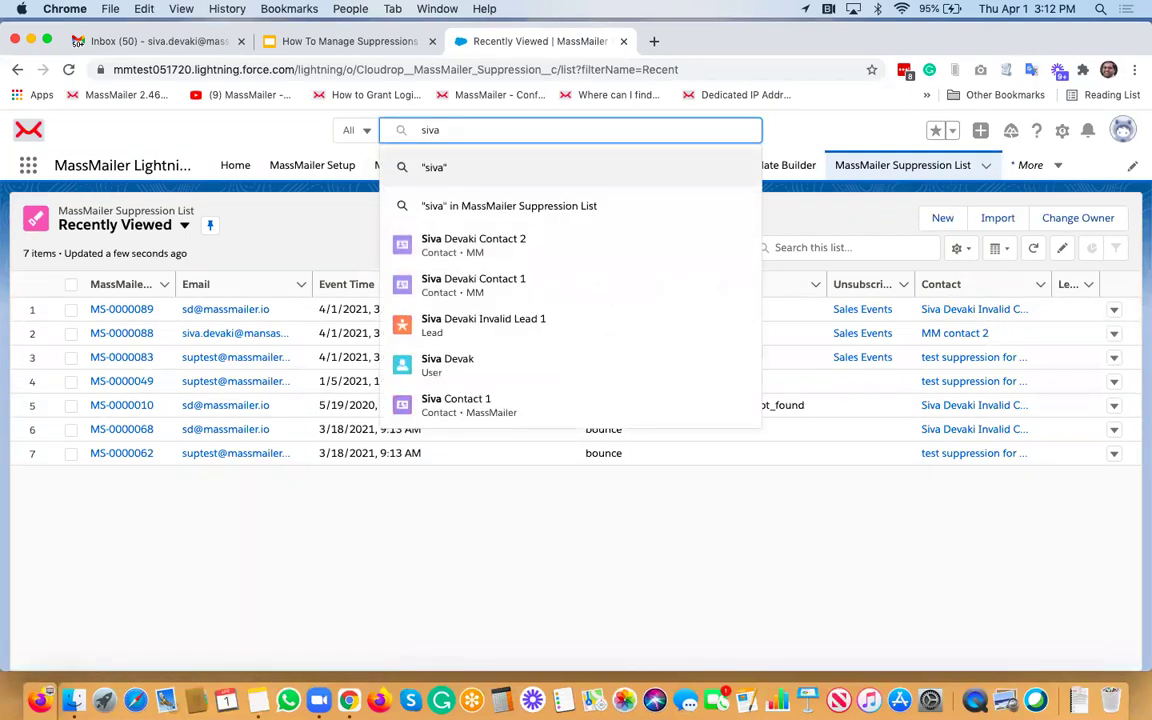
{"action": "left_click", "coordinate": [508, 250]}
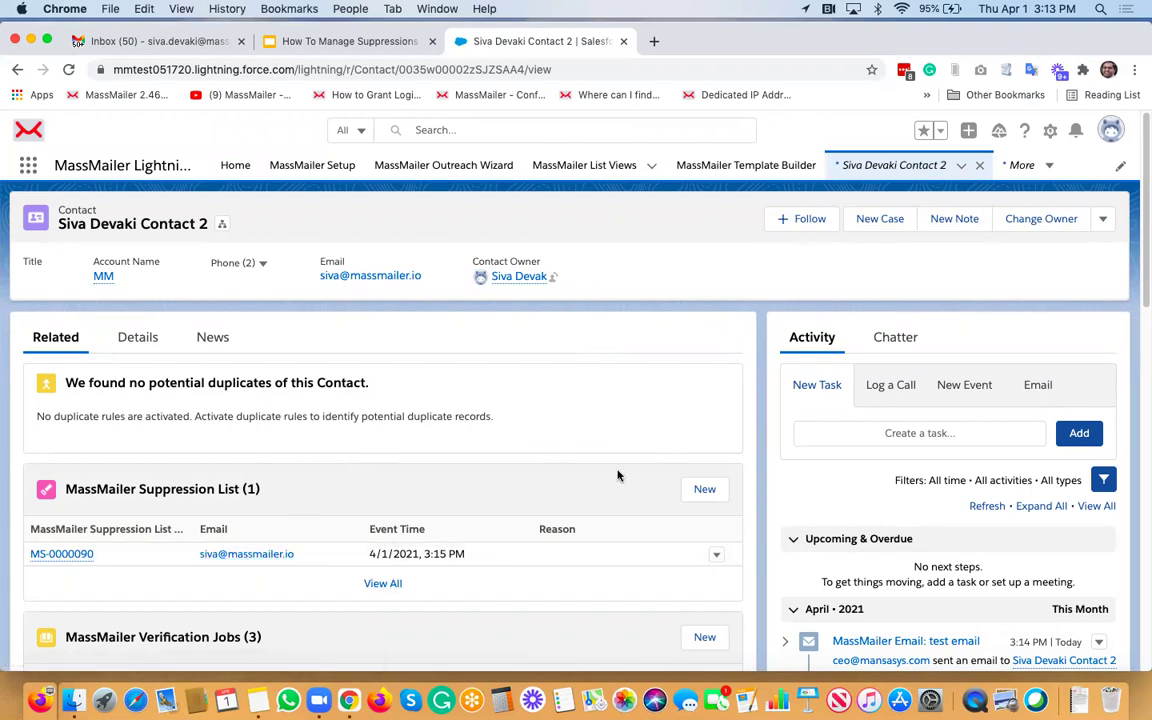
Step: Save a new Unsubscribe suppression with group All on the contact, then go to MassMailer List Views
{"action": "left_click", "coordinate": [703, 491]}
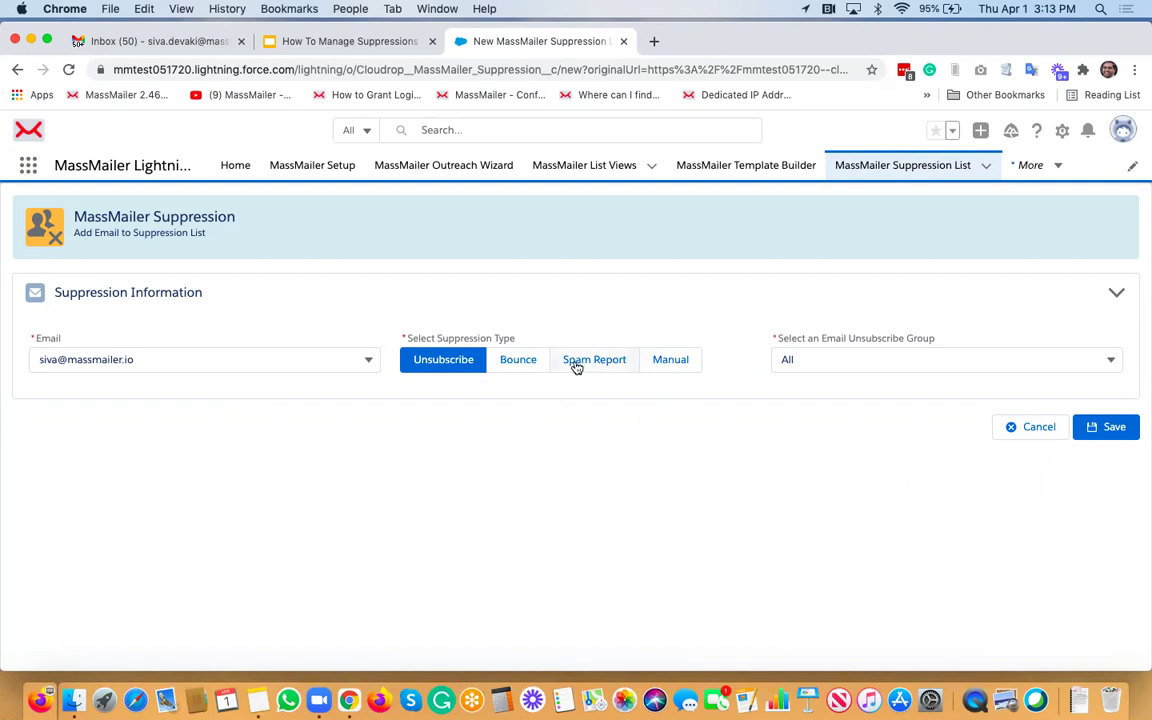
{"action": "left_click", "coordinate": [1093, 429]}
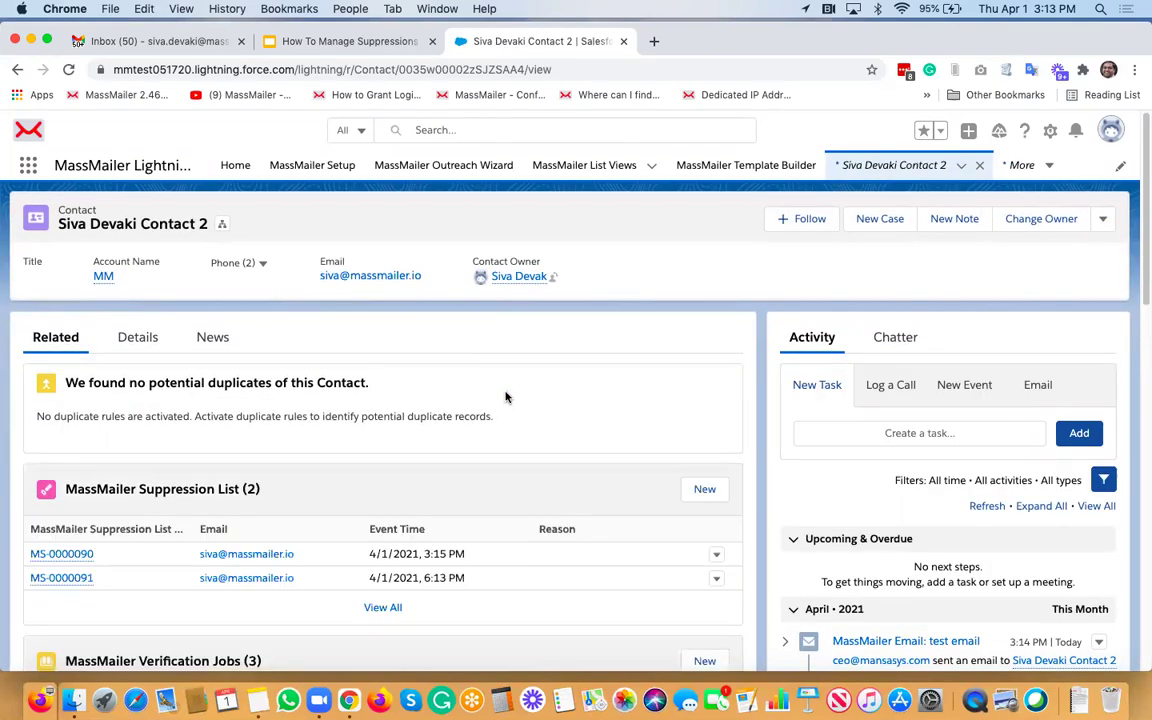
{"action": "left_click", "coordinate": [602, 172]}
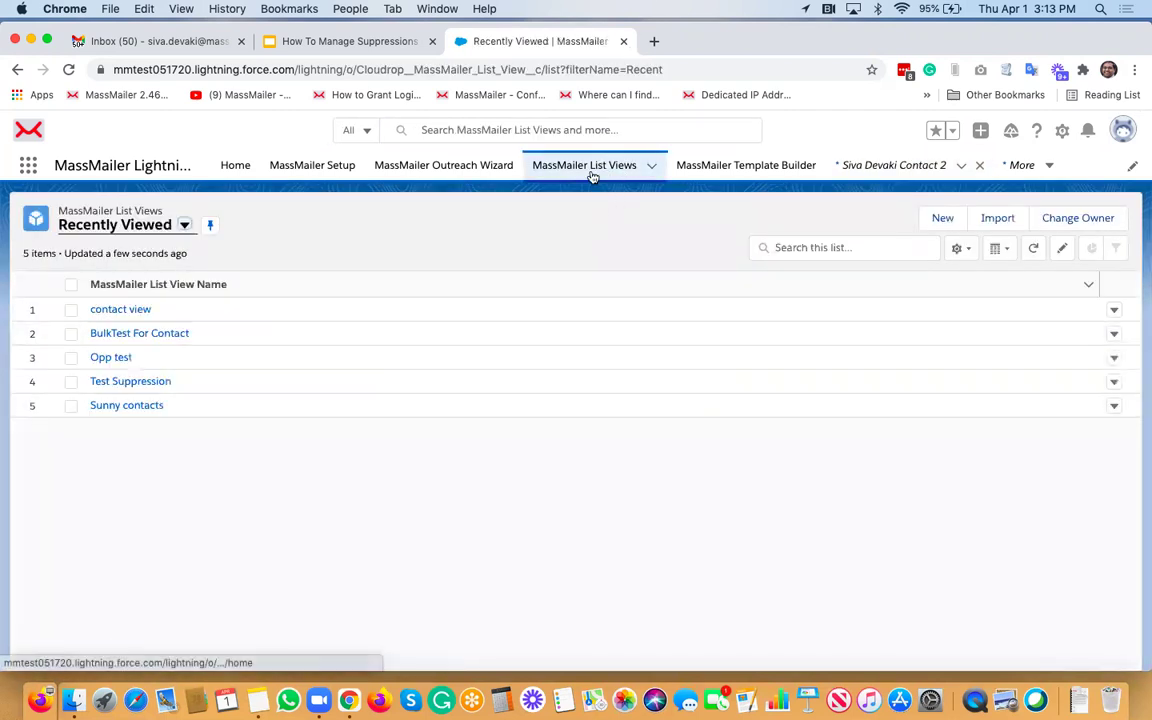
Step: Add the 'contact view' list view's emails to the suppression list as Spam Report
{"action": "left_click", "coordinate": [121, 310]}
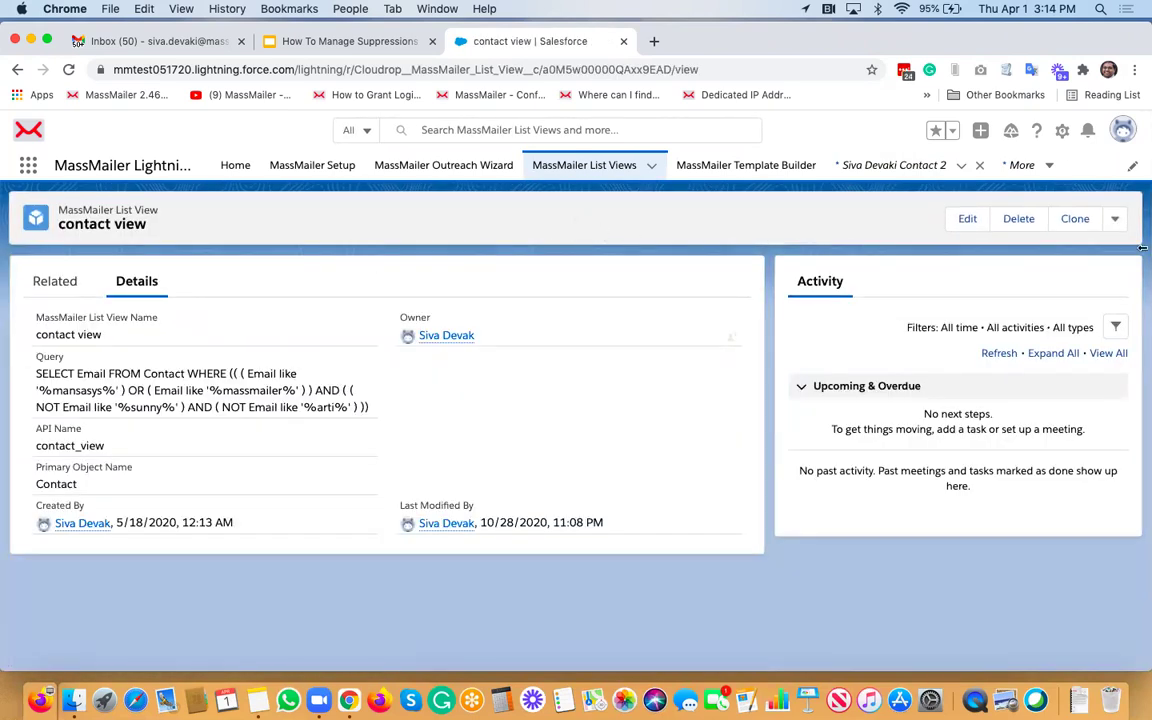
{"action": "left_click", "coordinate": [1115, 219]}
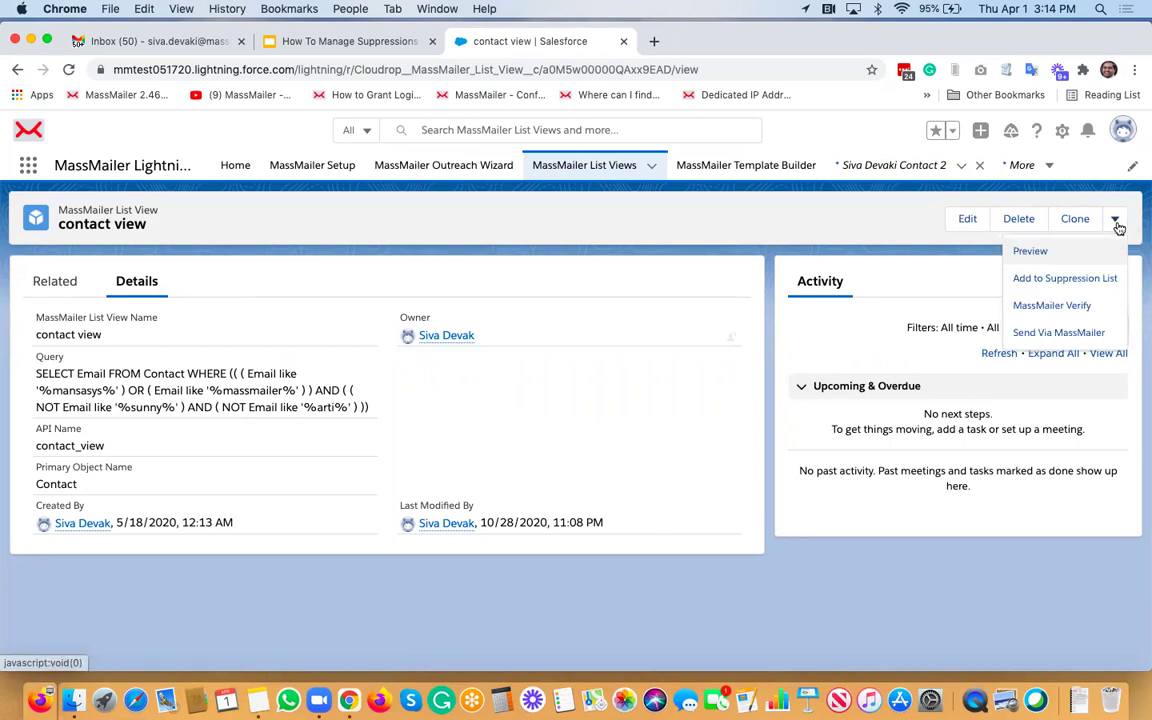
{"action": "left_click", "coordinate": [1066, 279]}
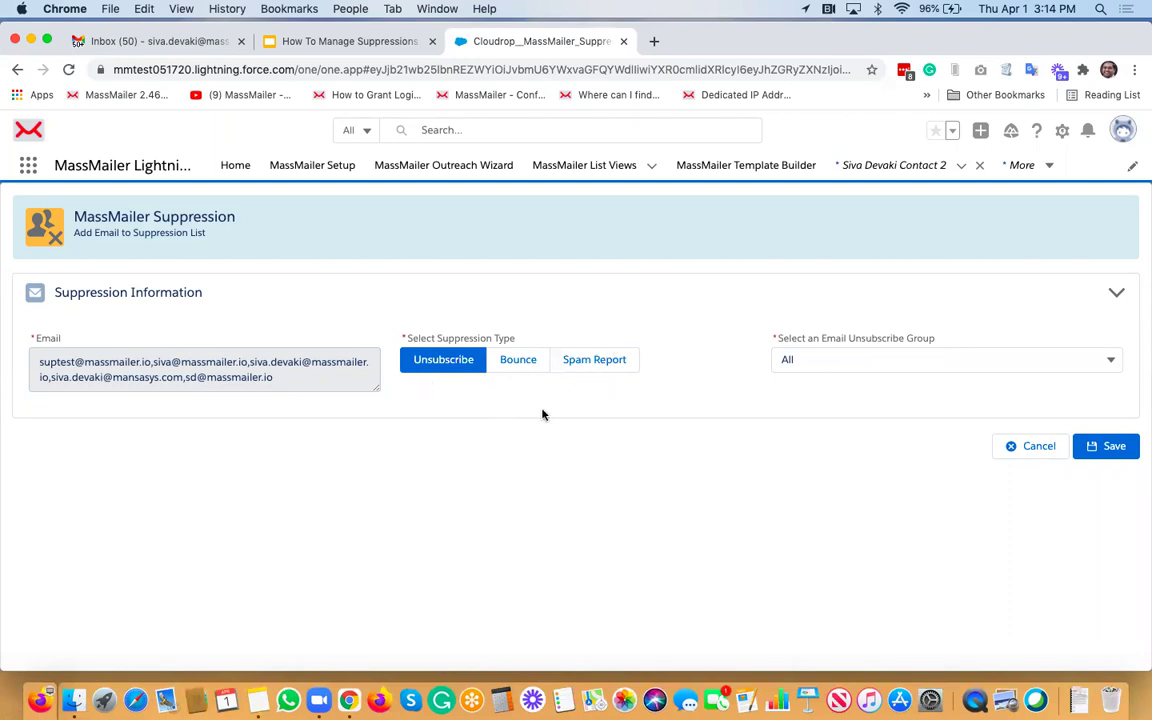
{"action": "left_click", "coordinate": [602, 365]}
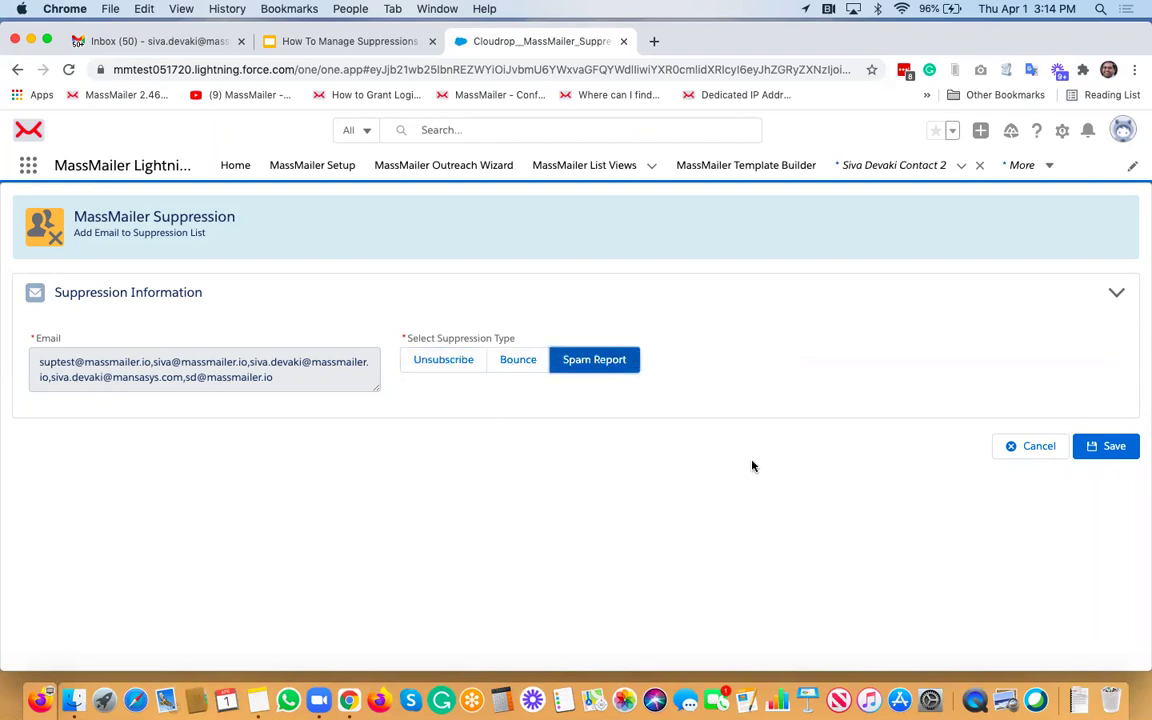
{"action": "left_click", "coordinate": [1112, 452]}
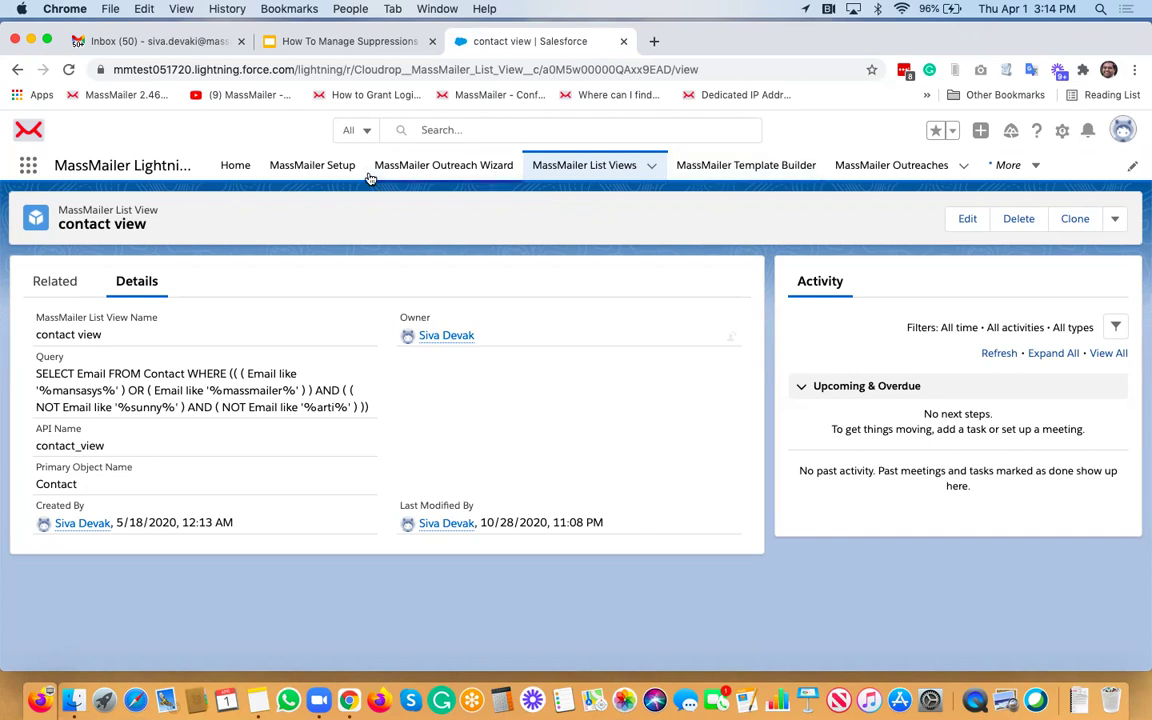
Step: Search the test contact's name and open its record
{"action": "left_click", "coordinate": [459, 132]}
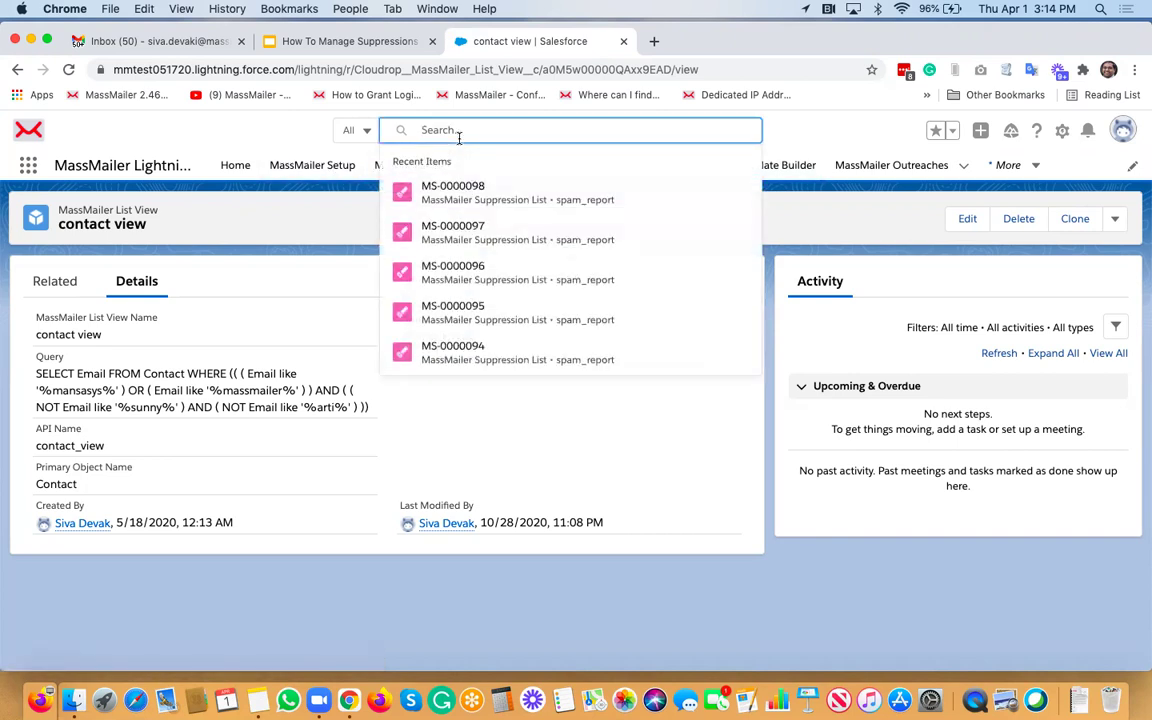
{"action": "type", "text": "siva"}
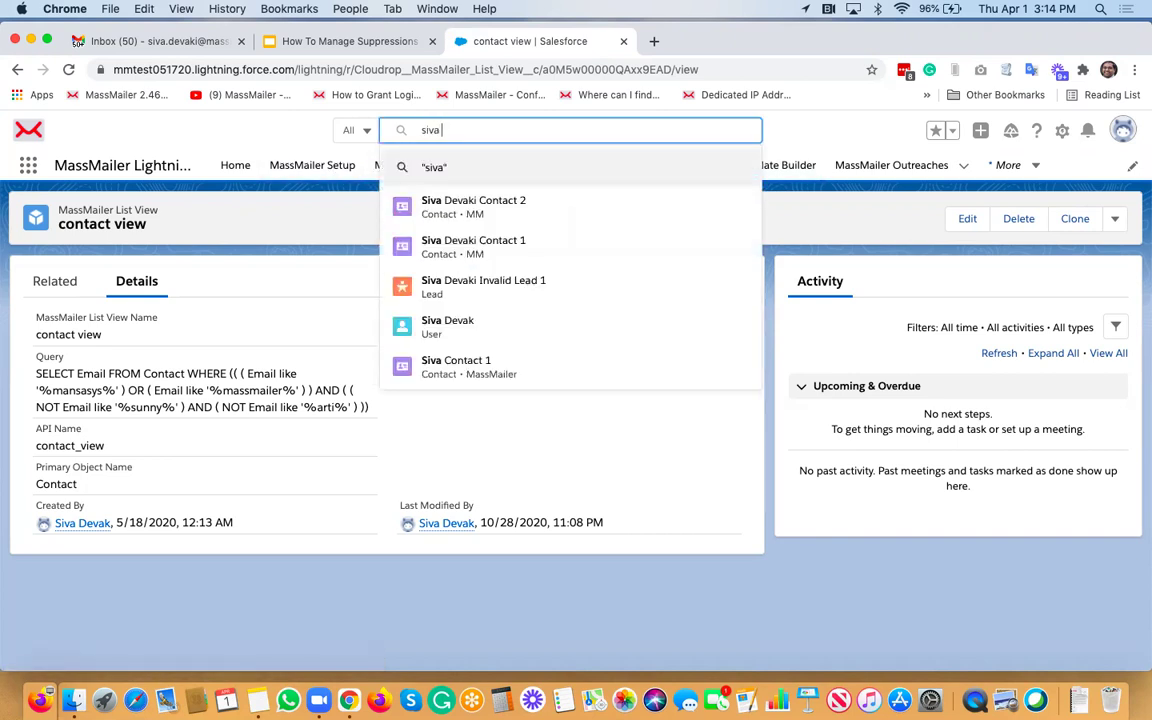
{"action": "left_click", "coordinate": [463, 247]}
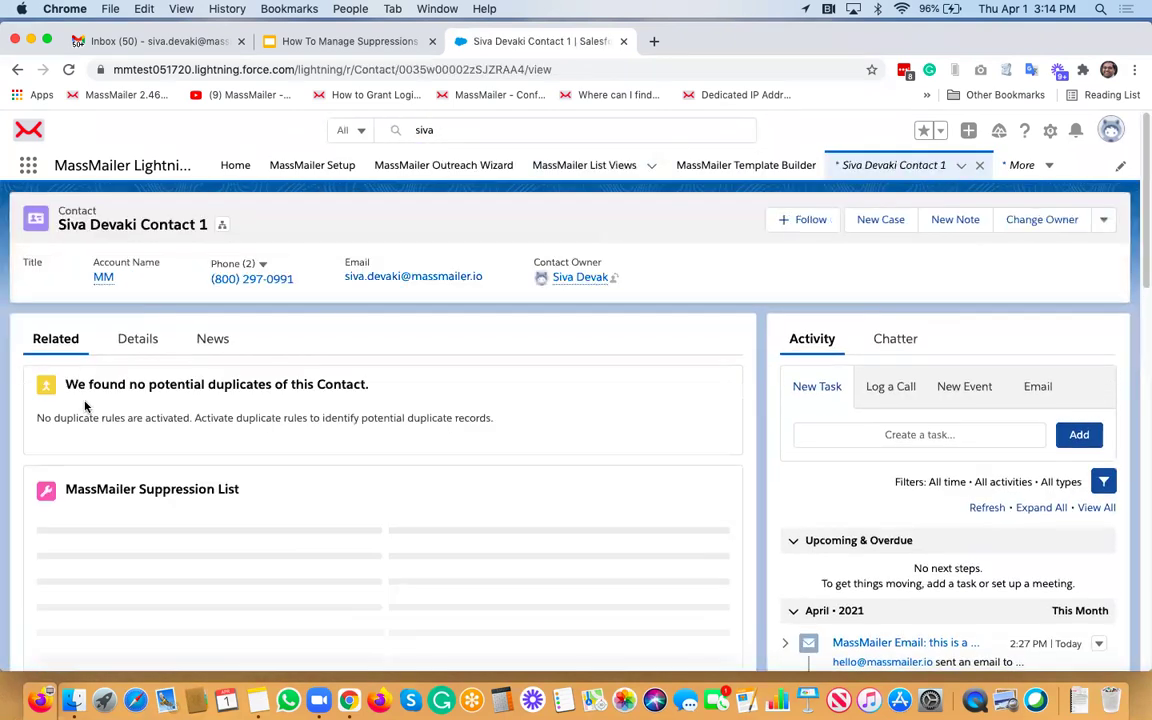
Step: Review the contact's details and spam-report suppression MS-0000096, then return to the contact
{"action": "left_click", "coordinate": [137, 345]}
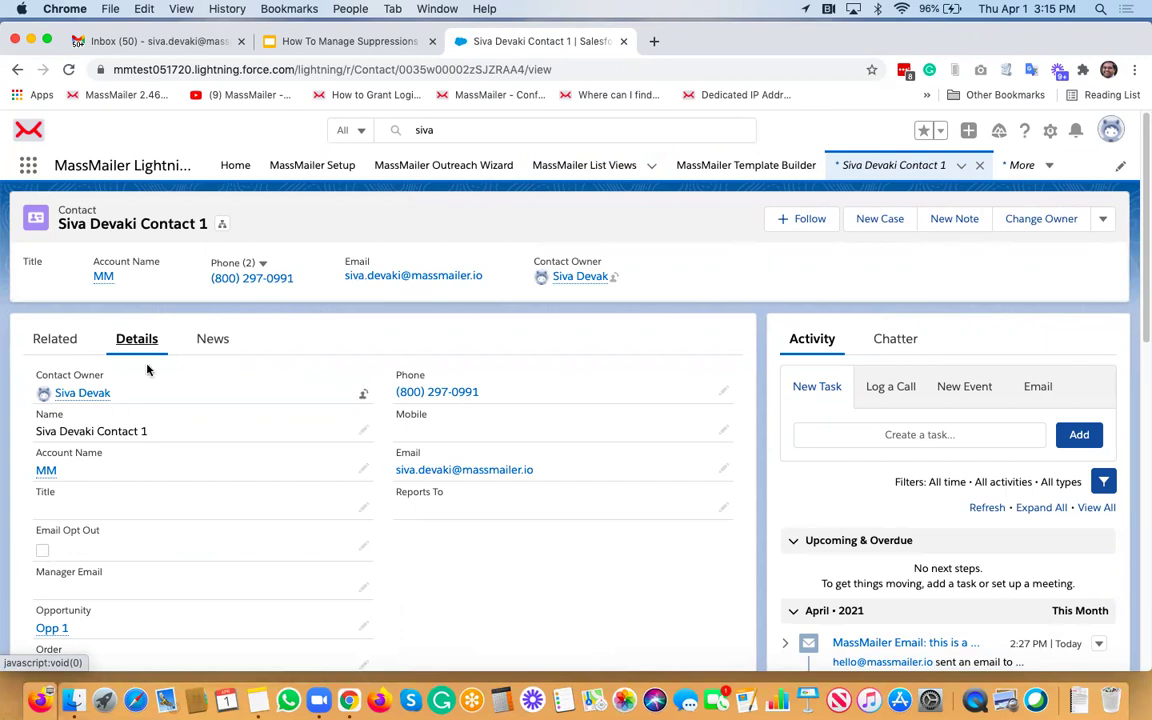
{"action": "left_click", "coordinate": [62, 339]}
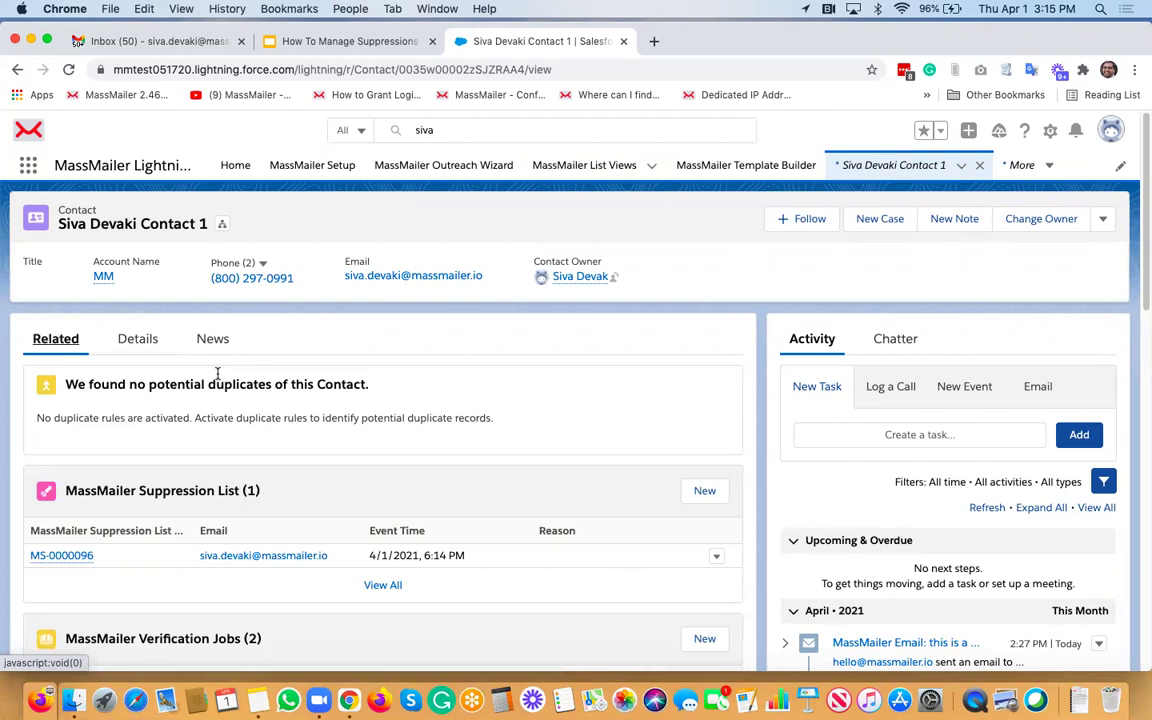
{"action": "left_click", "coordinate": [50, 557]}
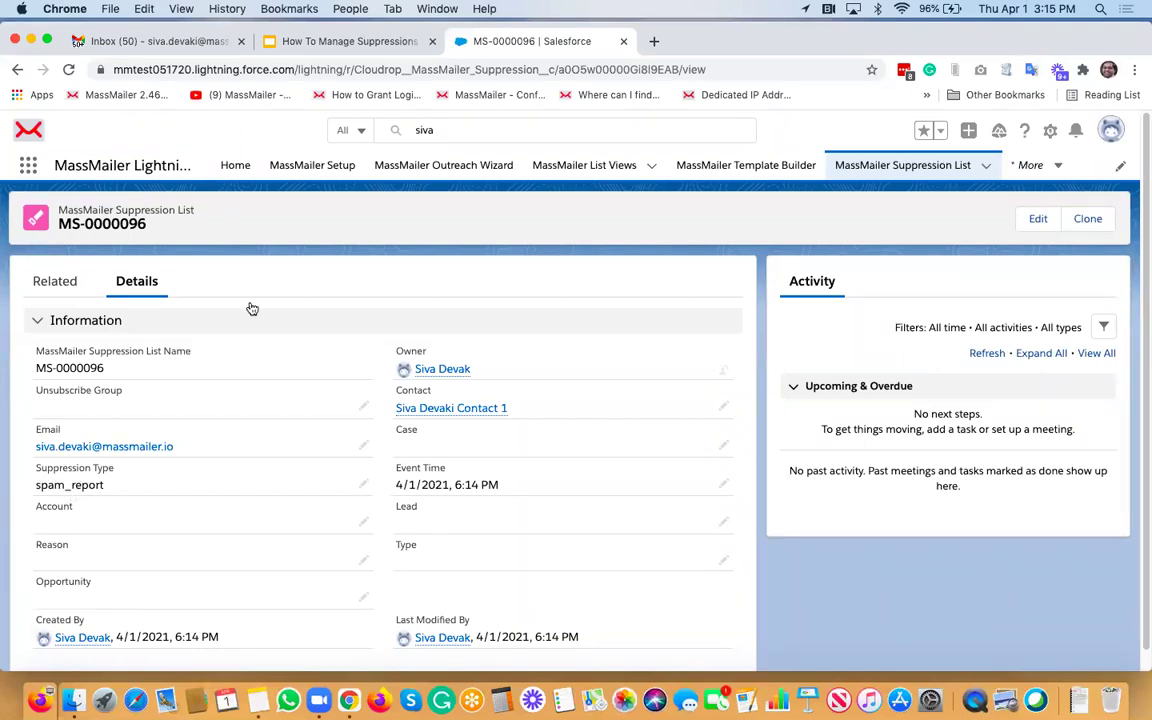
{"action": "left_click", "coordinate": [432, 412]}
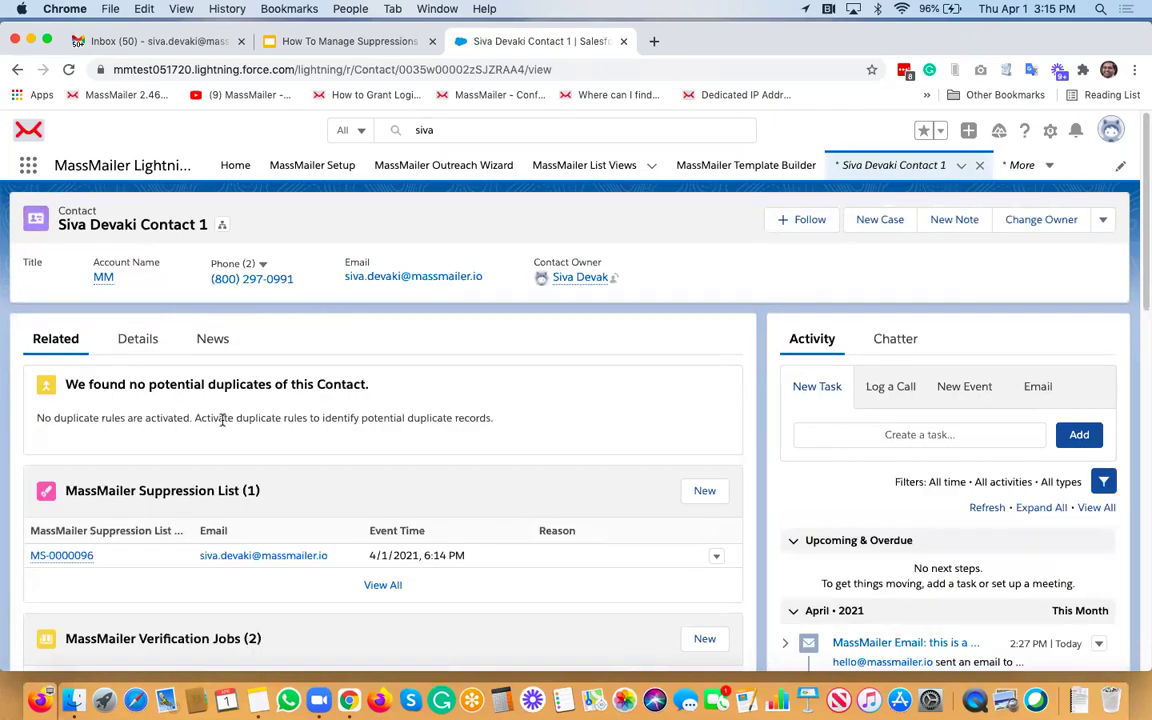
Step: Enable and save Email Opt Out on the contact, then check its new suppression MS-0000099
{"action": "left_click", "coordinate": [137, 340]}
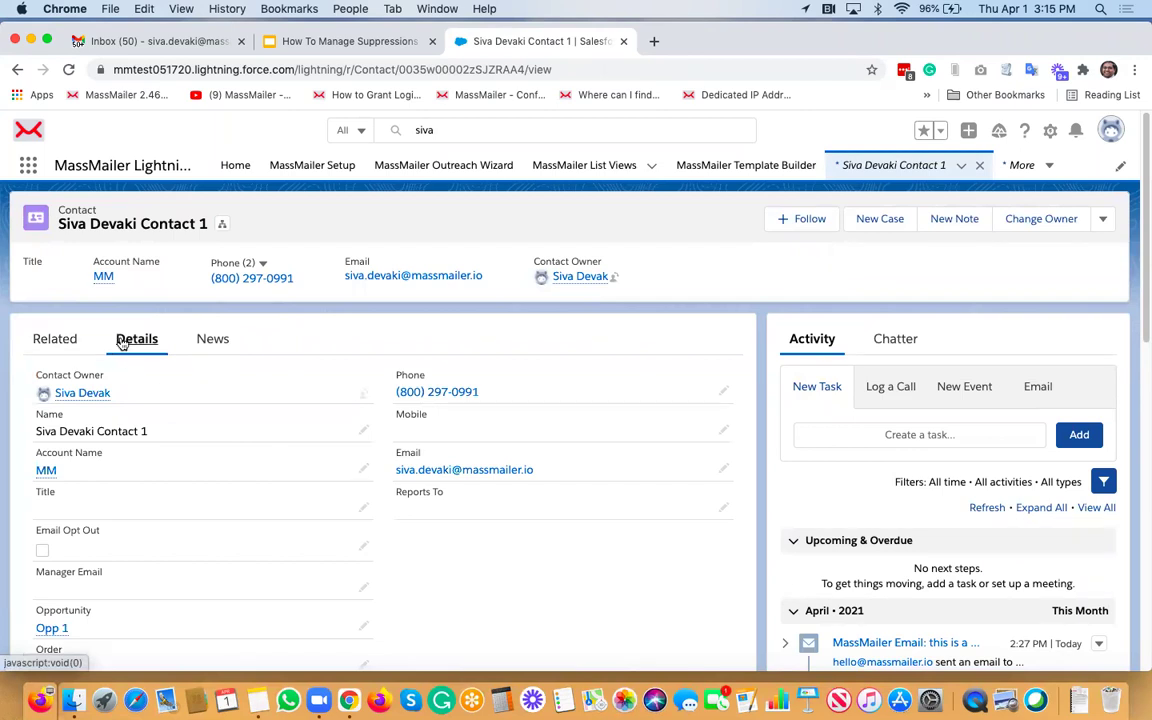
{"action": "left_click", "coordinate": [43, 553]}
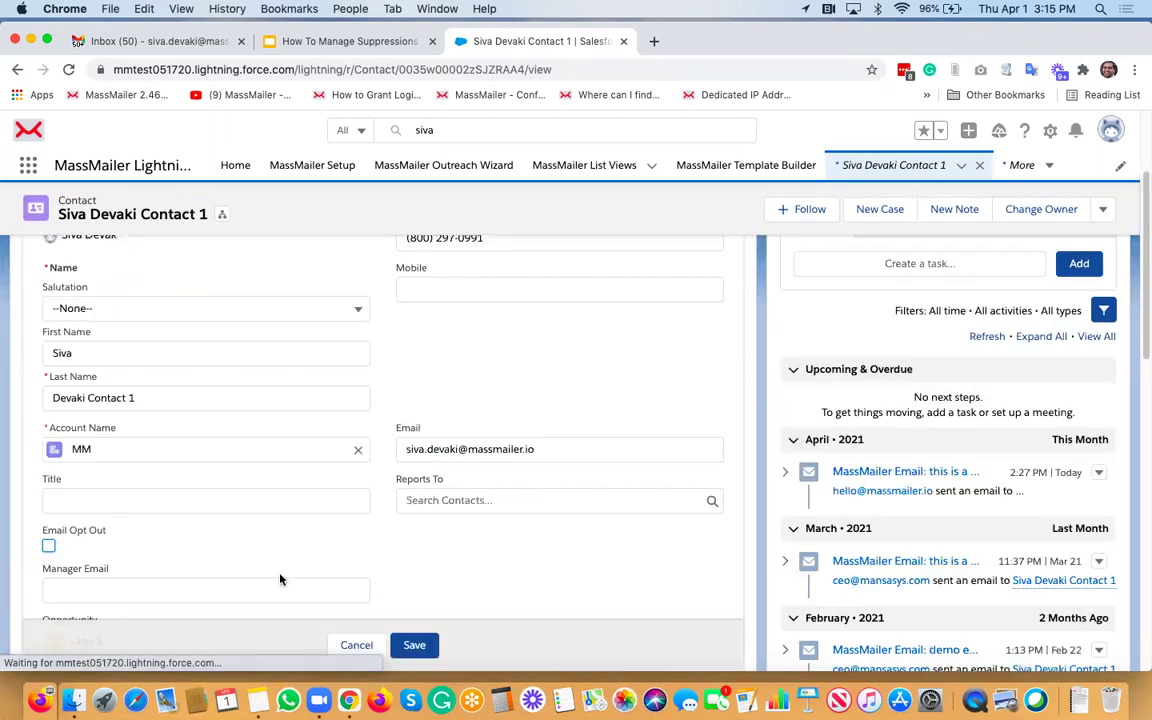
{"action": "left_click", "coordinate": [415, 645]}
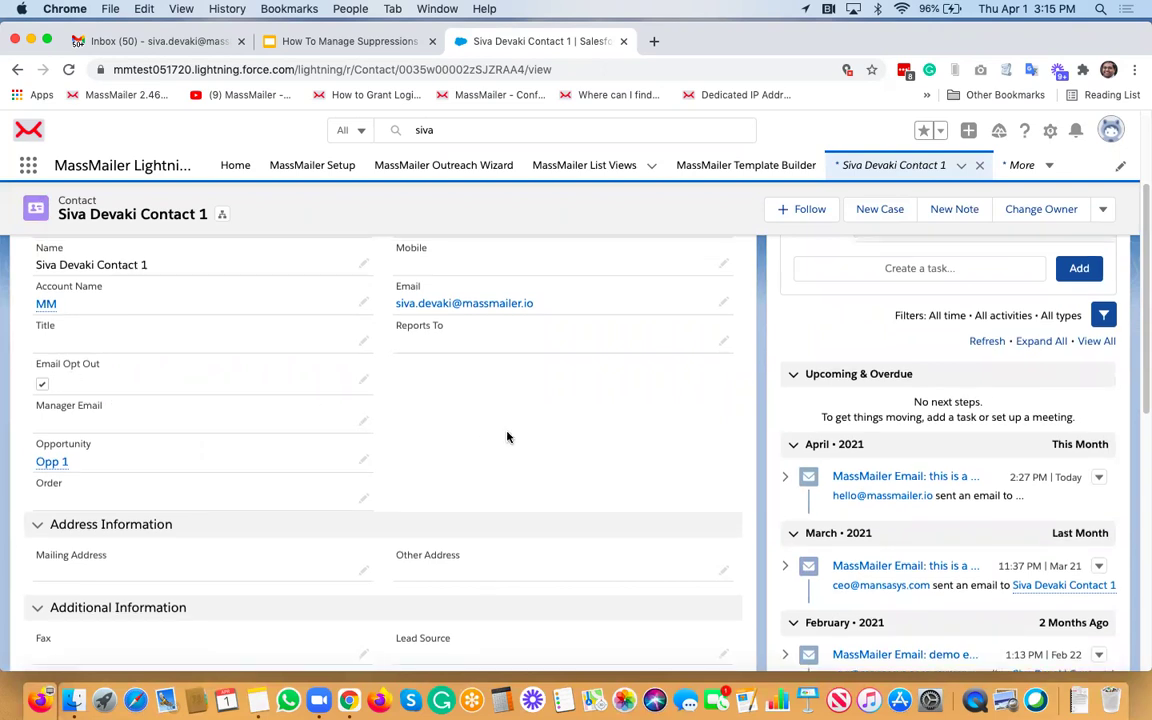
{"action": "scroll", "coordinate": [507, 437], "scroll_direction": "up", "scroll_amount": 5}
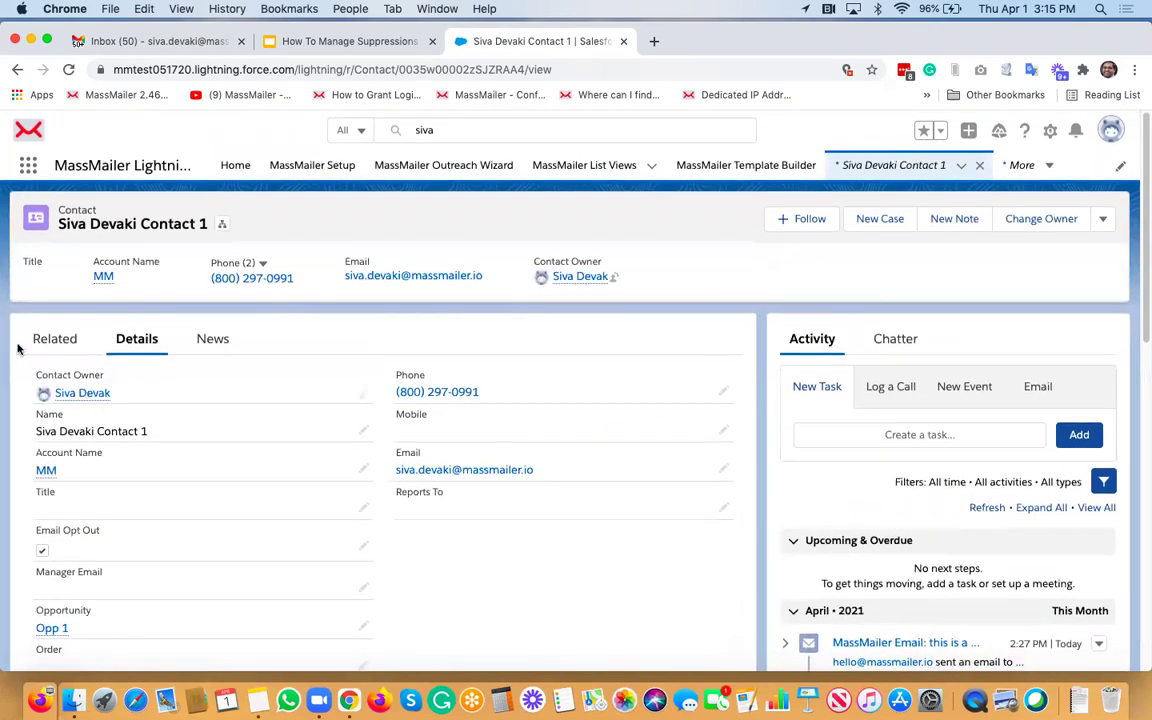
{"action": "left_click", "coordinate": [55, 339]}
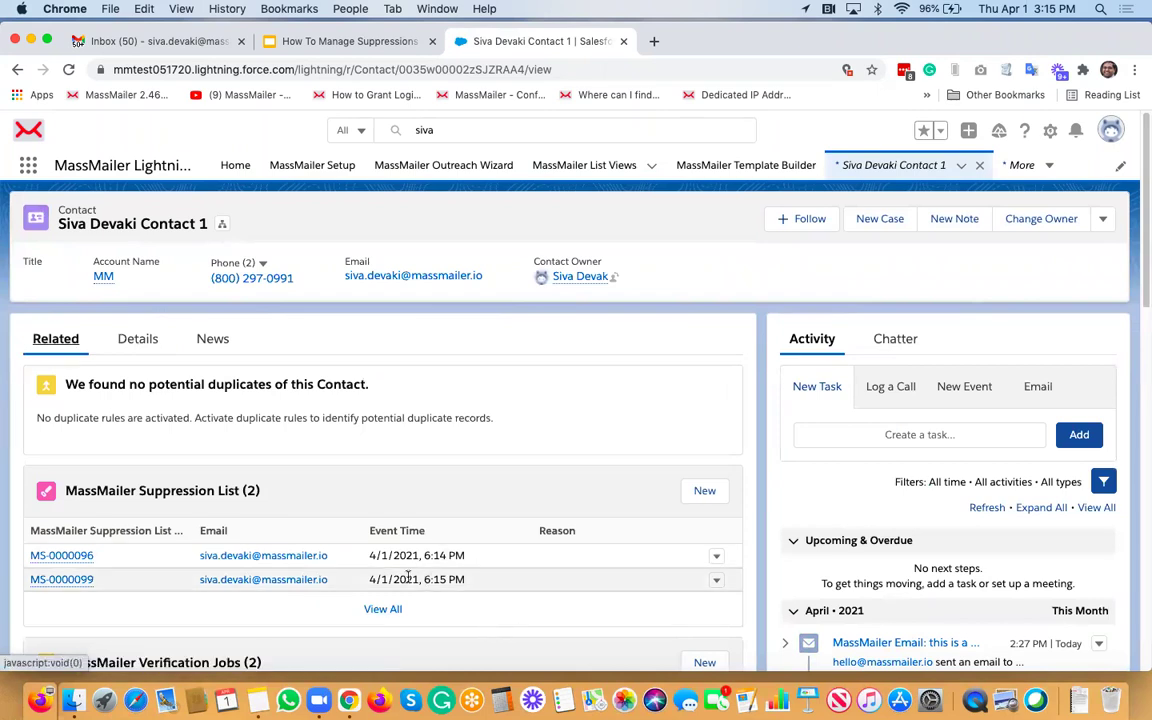
{"action": "left_click", "coordinate": [61, 555]}
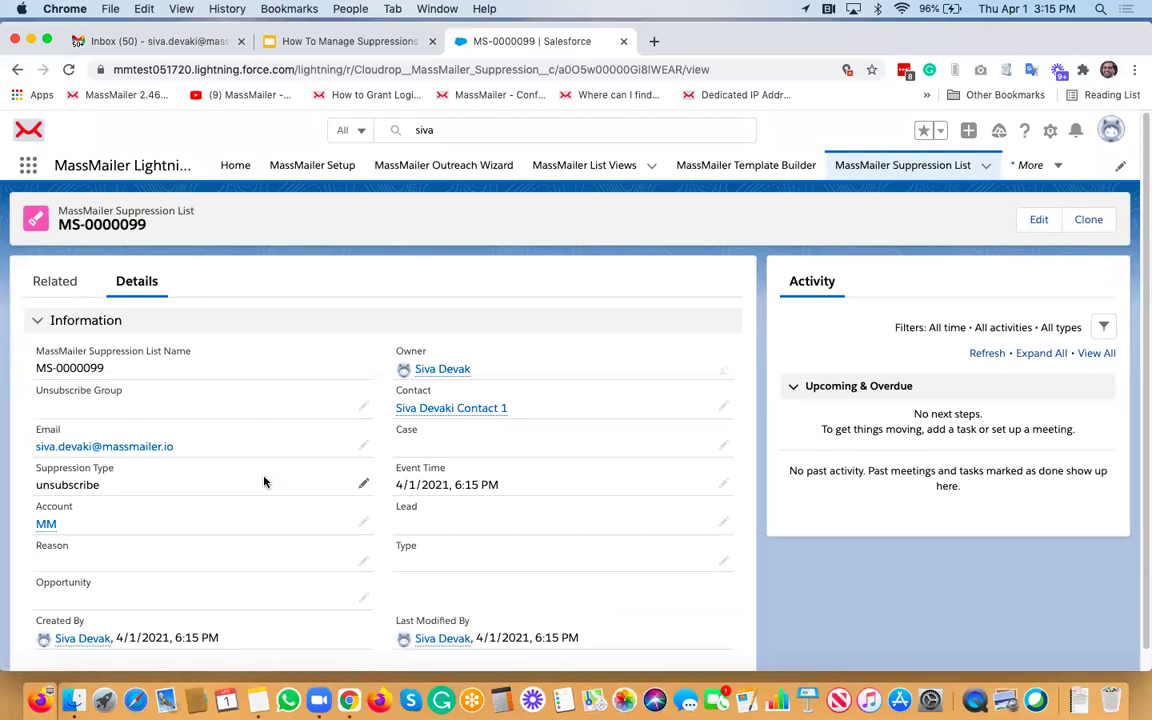
{"action": "scroll", "coordinate": [264, 482], "scroll_direction": "down", "scroll_amount": 1}
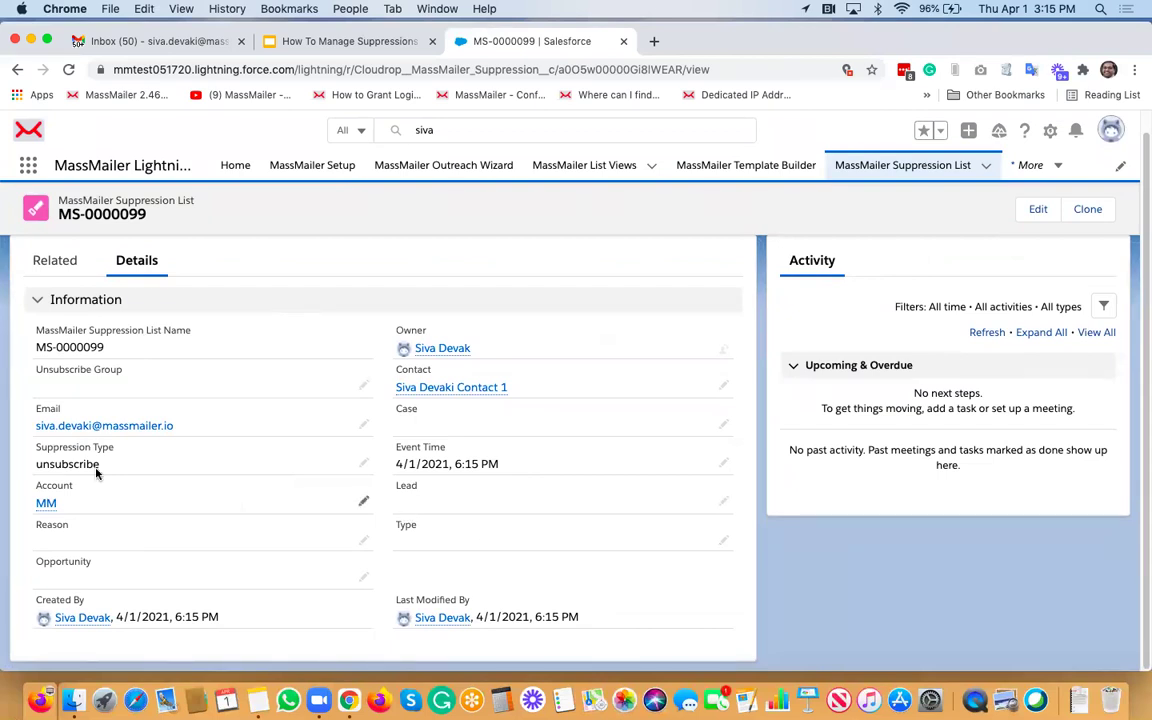
{"action": "left_click_drag", "start_coordinate": [37, 464], "coordinate": [108, 466]}
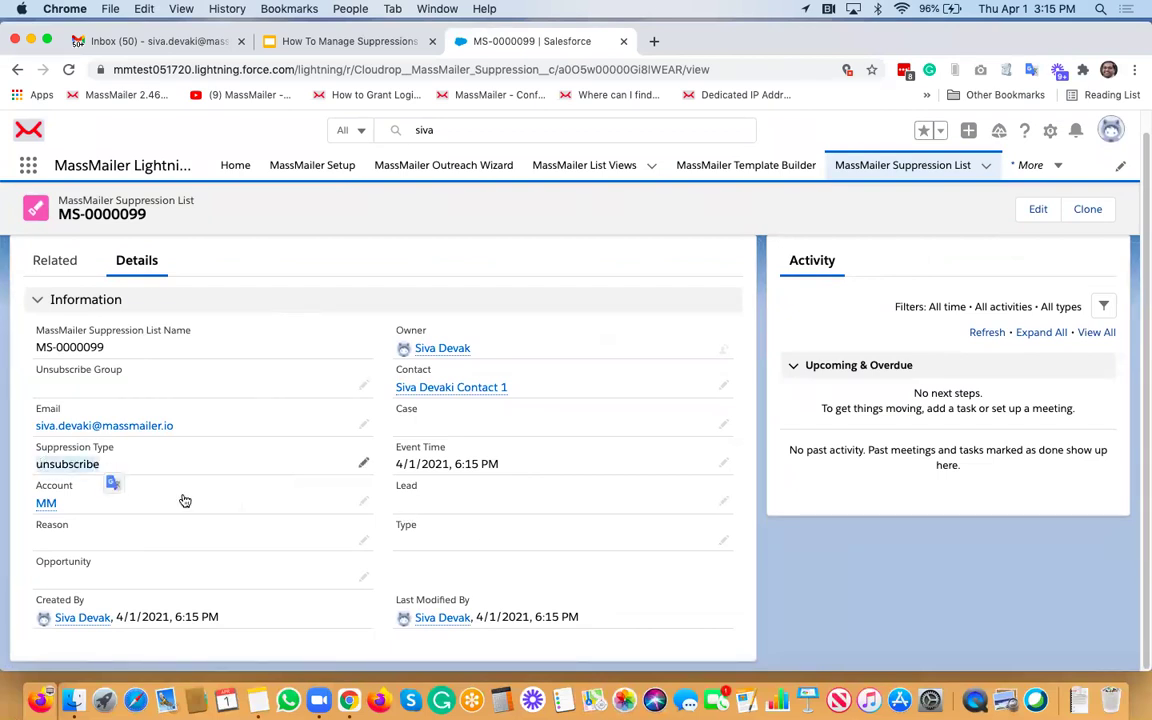
{"action": "left_click", "coordinate": [456, 247]}
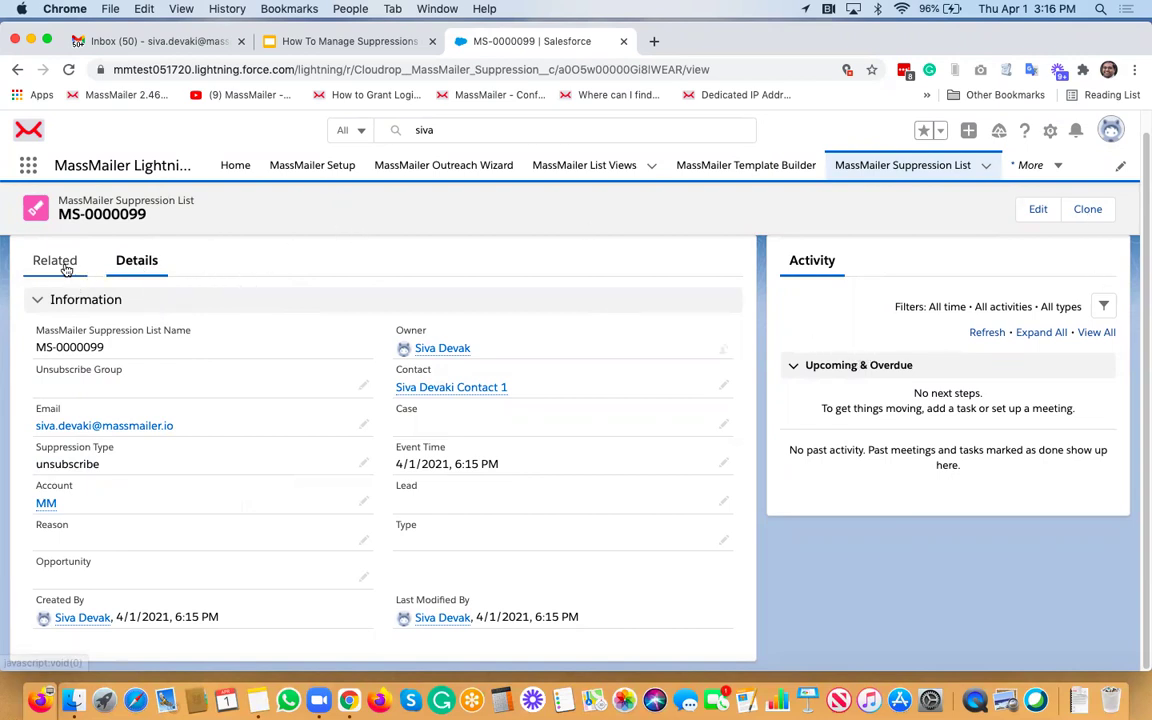
{"action": "left_click", "coordinate": [466, 387]}
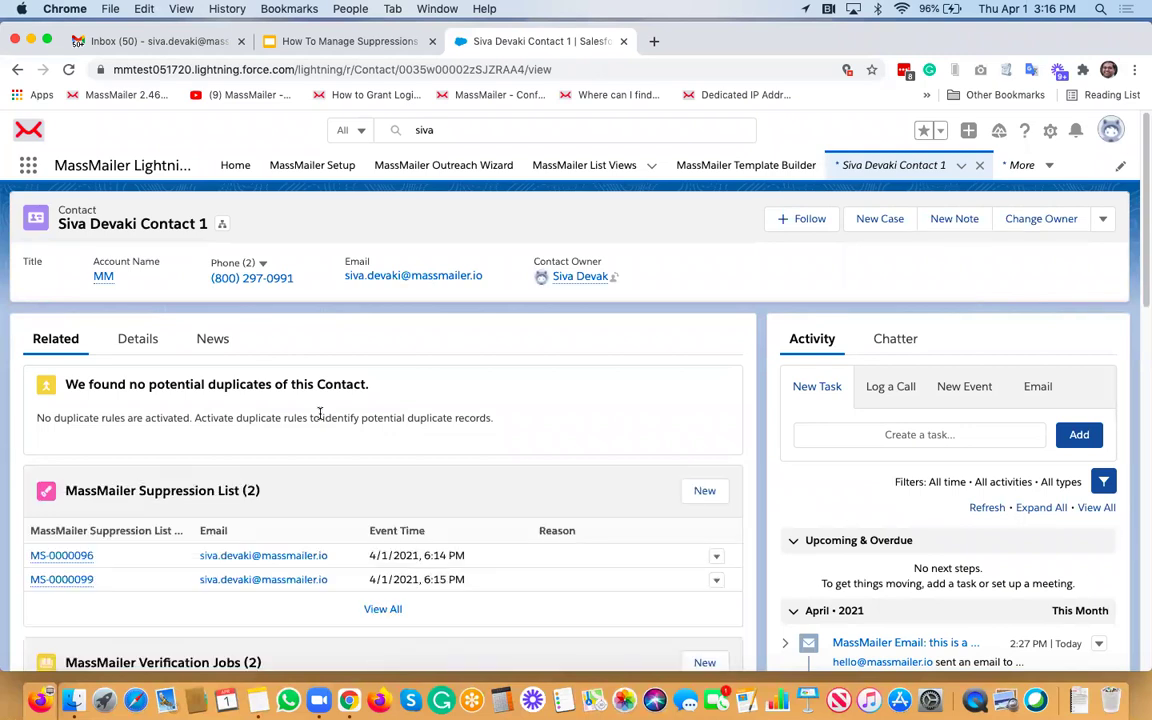
Step: Delete suppression MS-0000099 and reopen the test contact from recent items
{"action": "left_click", "coordinate": [716, 580]}
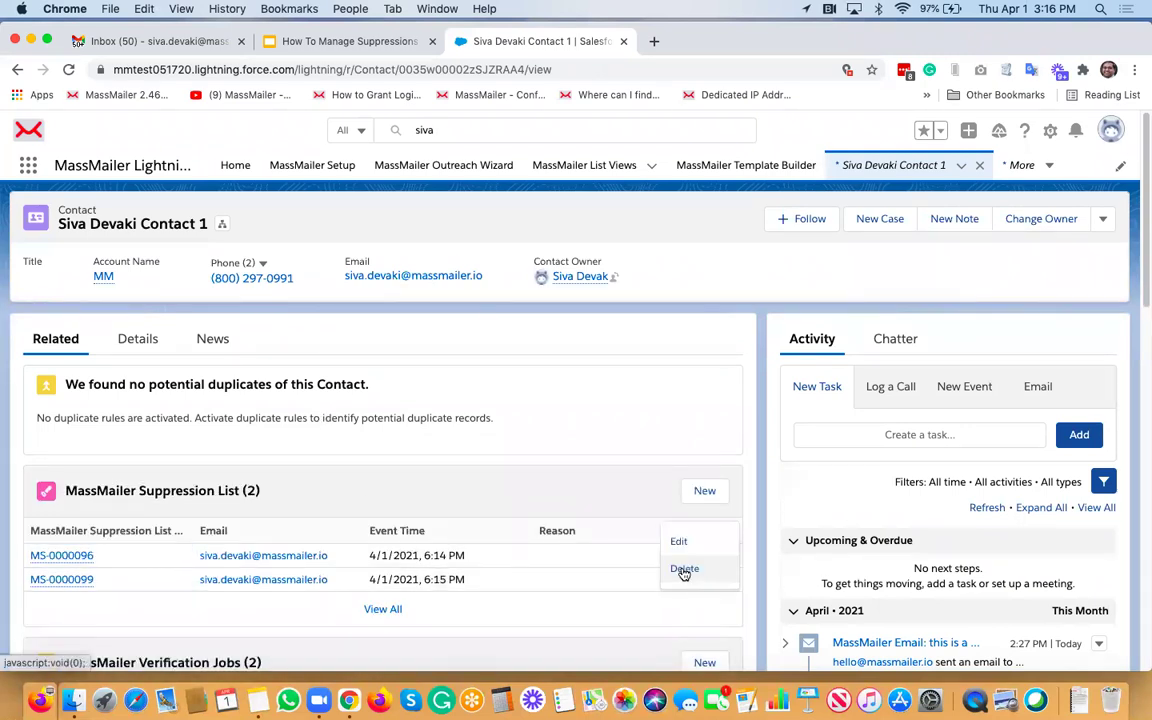
{"action": "left_click", "coordinate": [684, 570]}
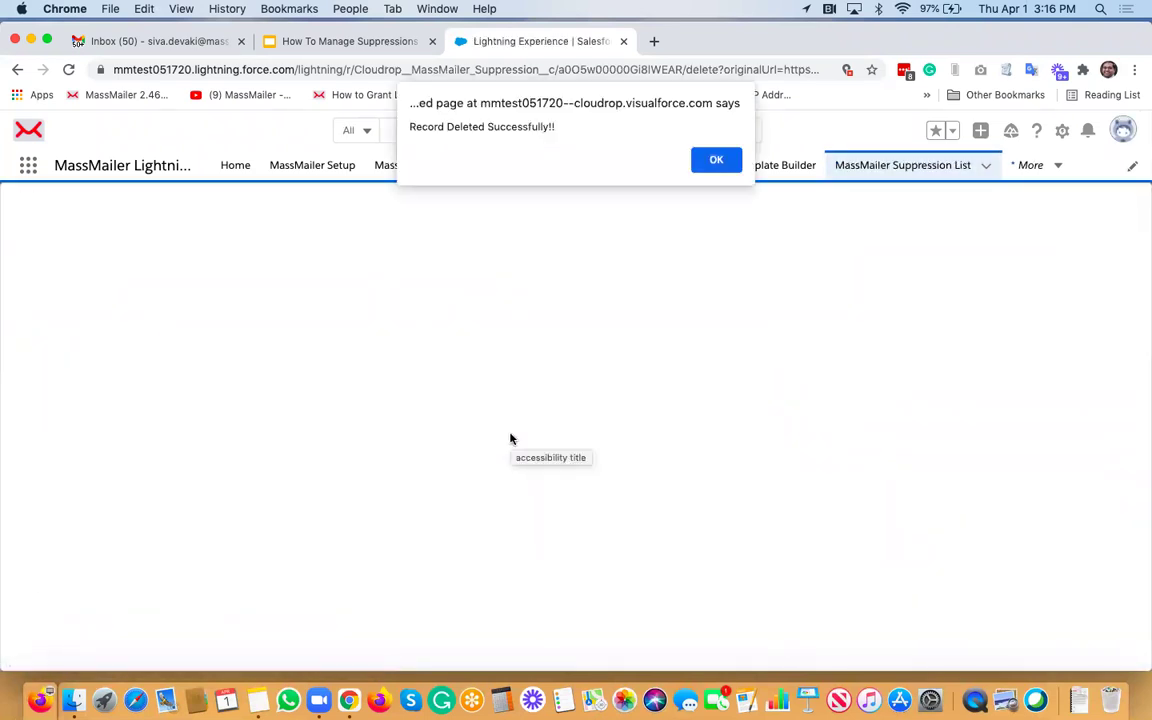
{"action": "left_click", "coordinate": [728, 172]}
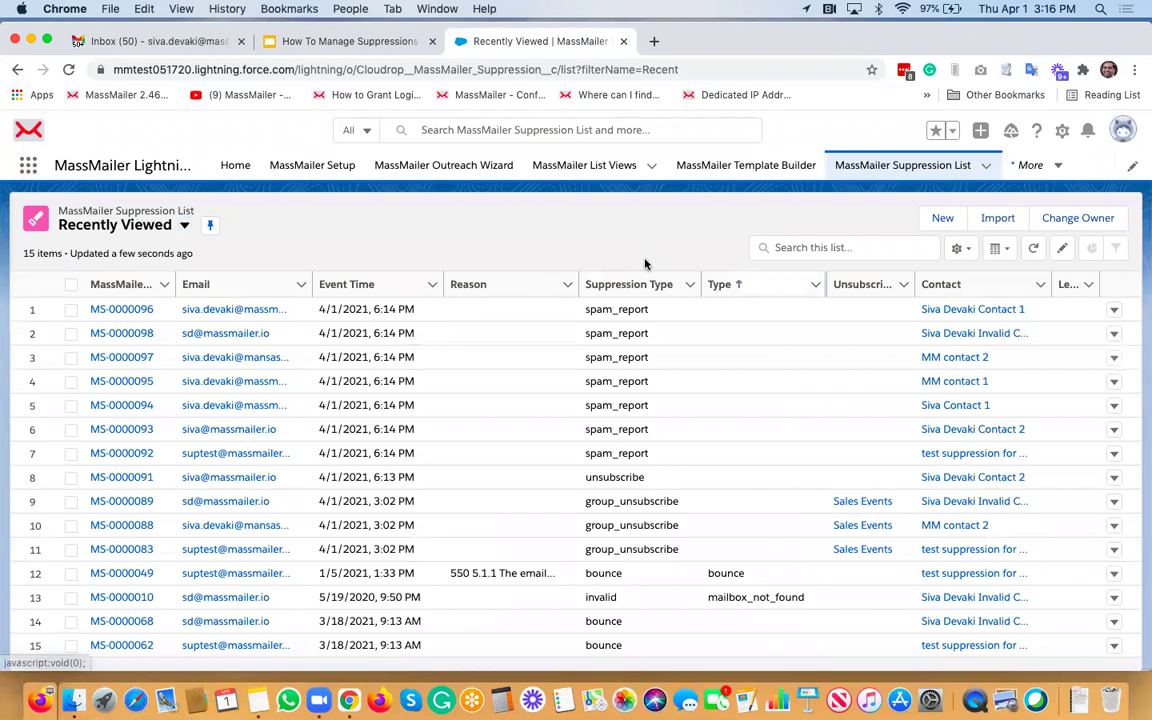
{"action": "left_click", "coordinate": [519, 131]}
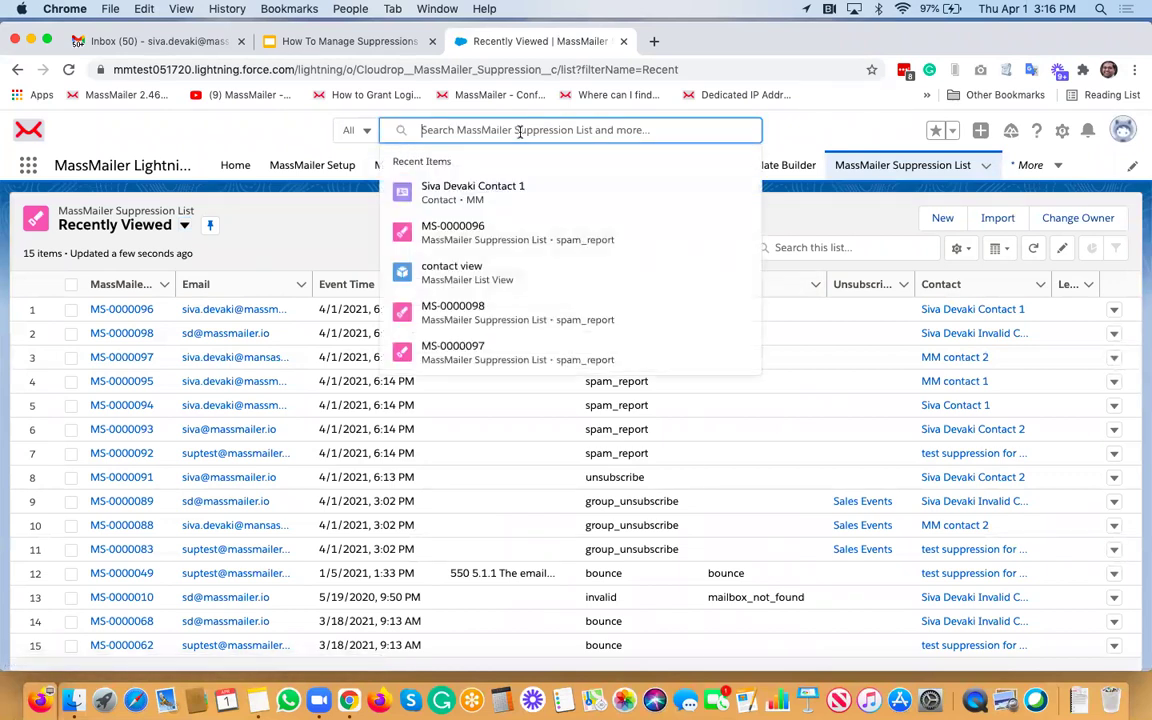
{"action": "left_click", "coordinate": [480, 191]}
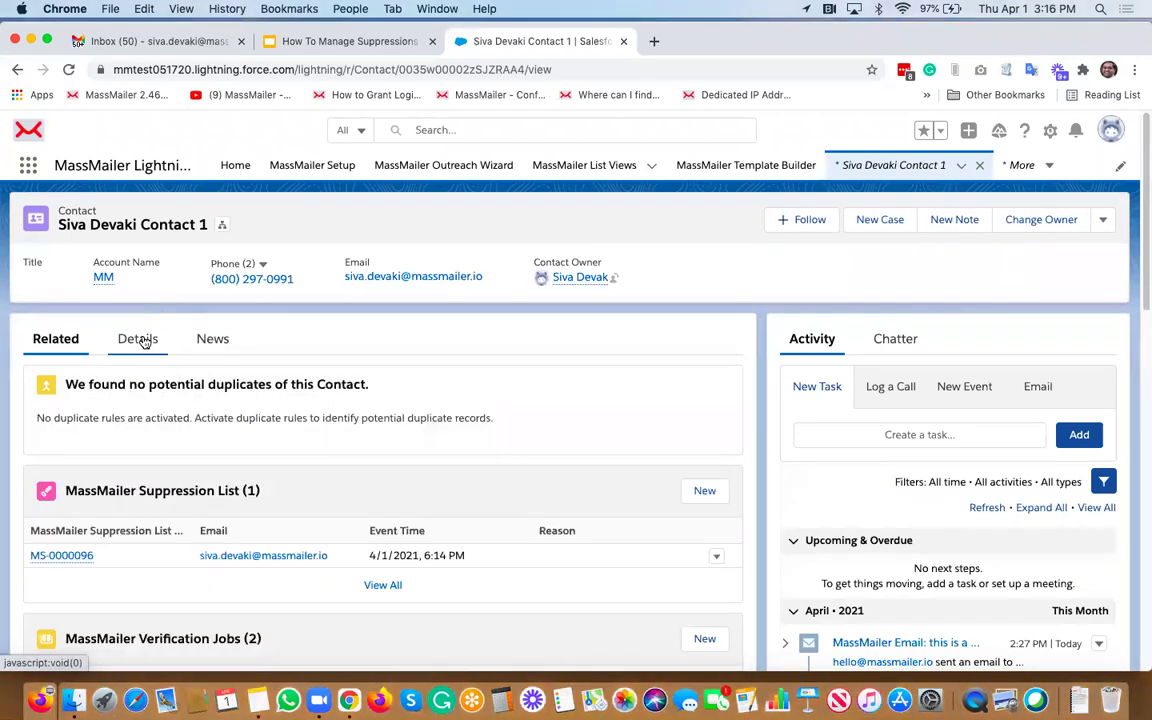
Step: Confirm Email Opt Out is unchecked on the contact's details, then go to MassMailer Setup
{"action": "left_click", "coordinate": [137, 338]}
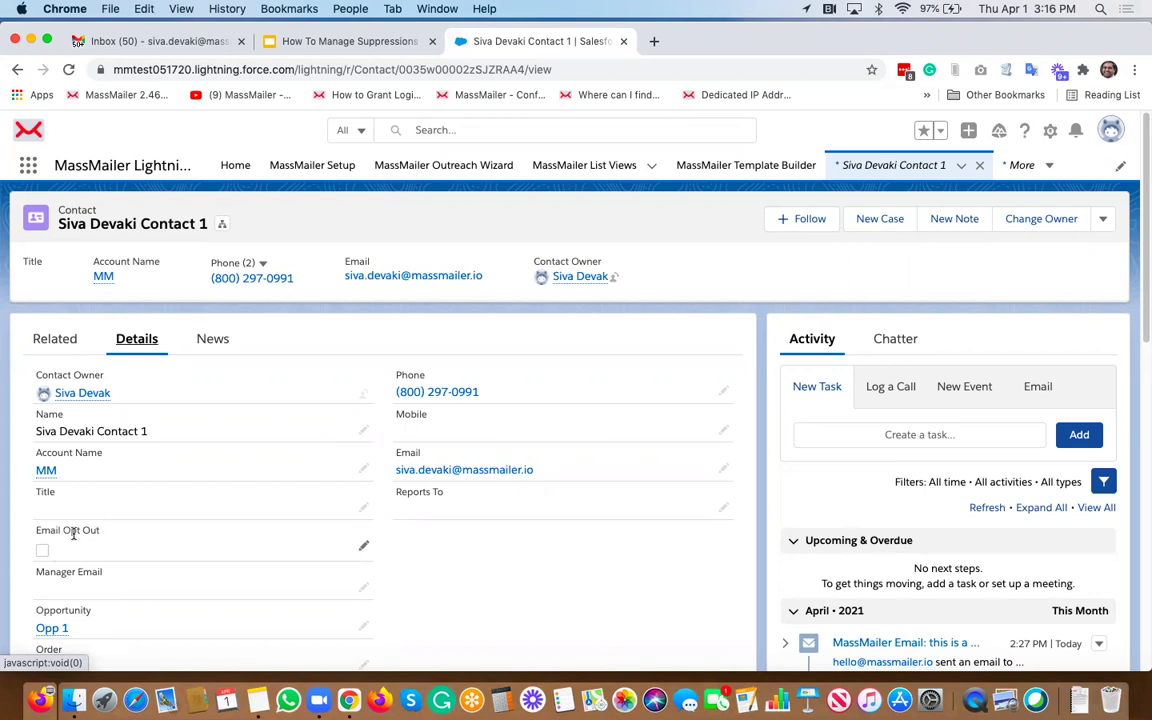
{"action": "left_click", "coordinate": [320, 168]}
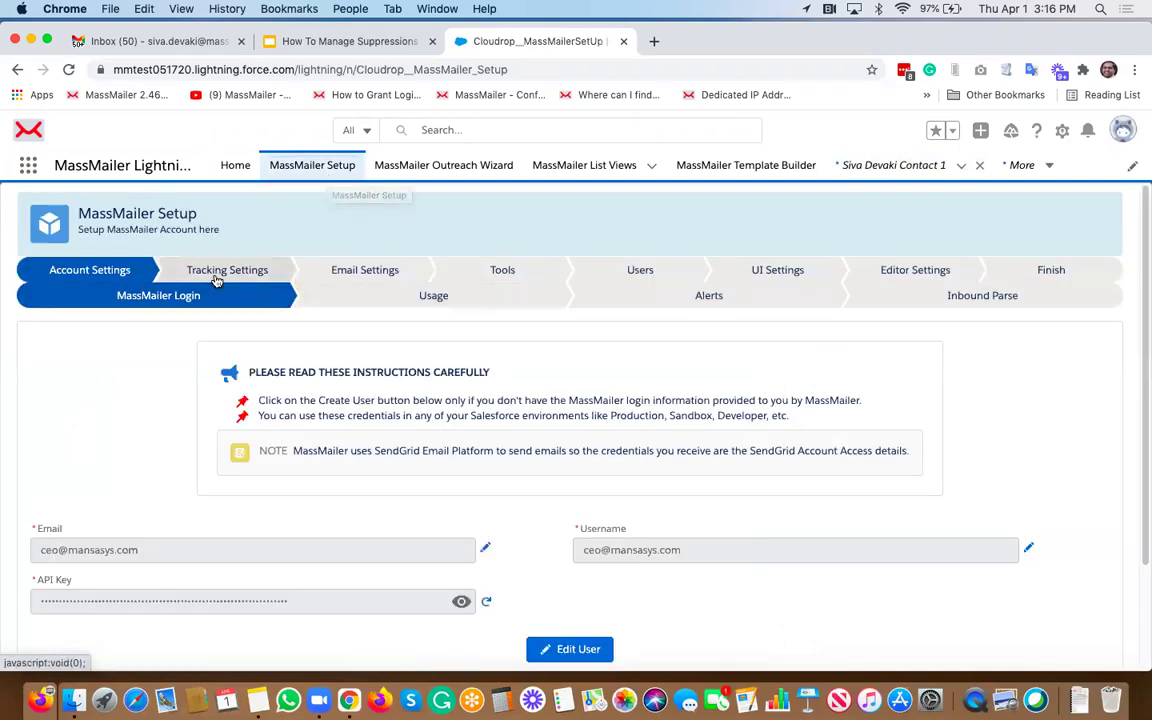
Step: Review the Subscription Tracking Settings under Tracking Settings to confirm opt-out sync is active
{"action": "left_click", "coordinate": [216, 281]}
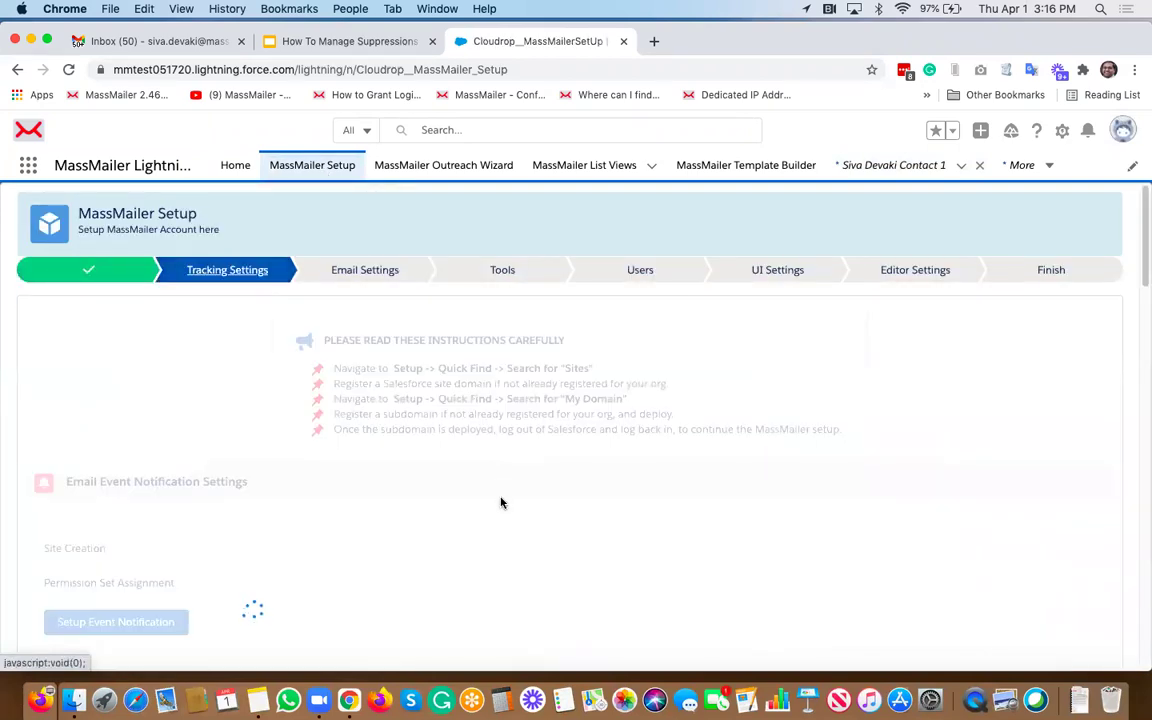
{"action": "scroll", "coordinate": [501, 504], "scroll_direction": "down", "scroll_amount": 10}
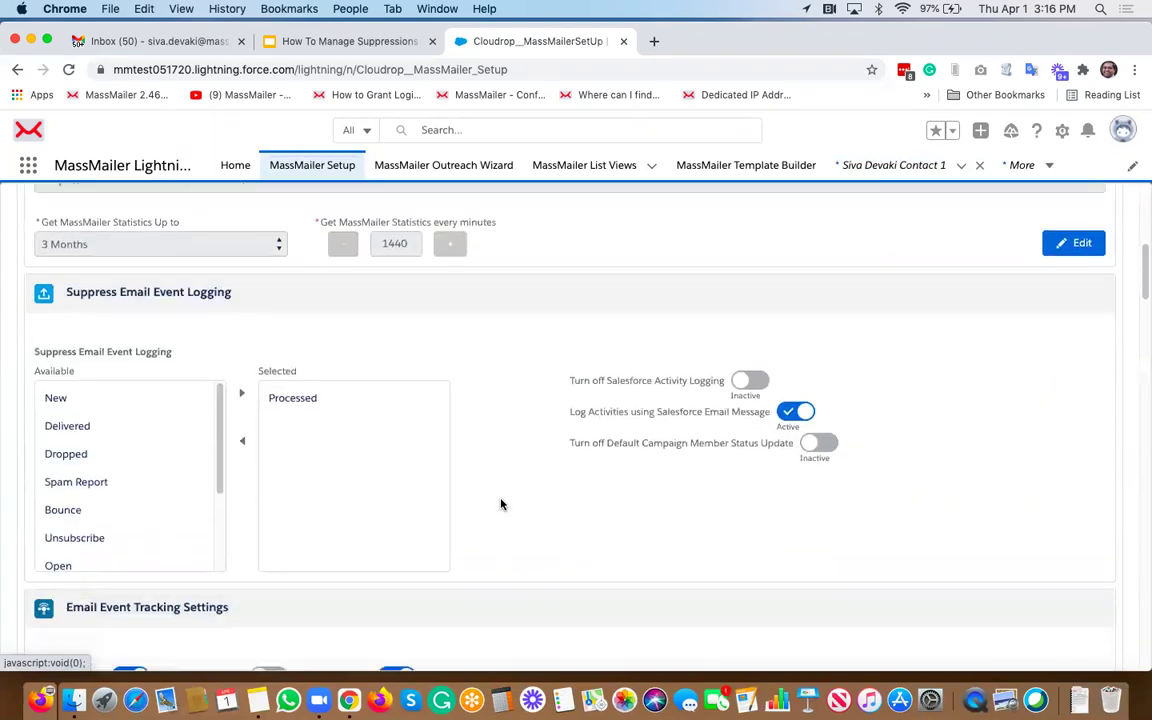
{"action": "scroll", "coordinate": [501, 504], "scroll_direction": "down", "scroll_amount": 5}
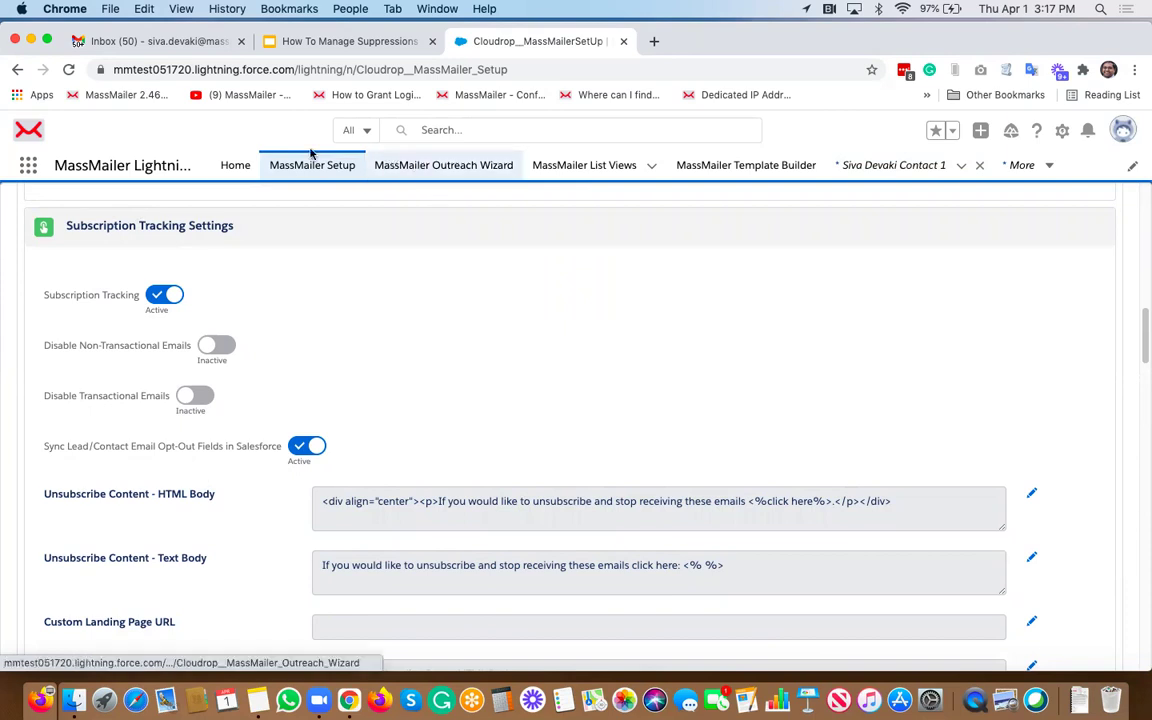
Step: Present the suppressions slide deck full screen from its final 'We are here to help!' slide
{"action": "left_click", "coordinate": [310, 48]}
{"action": "key", "text": "Down"}
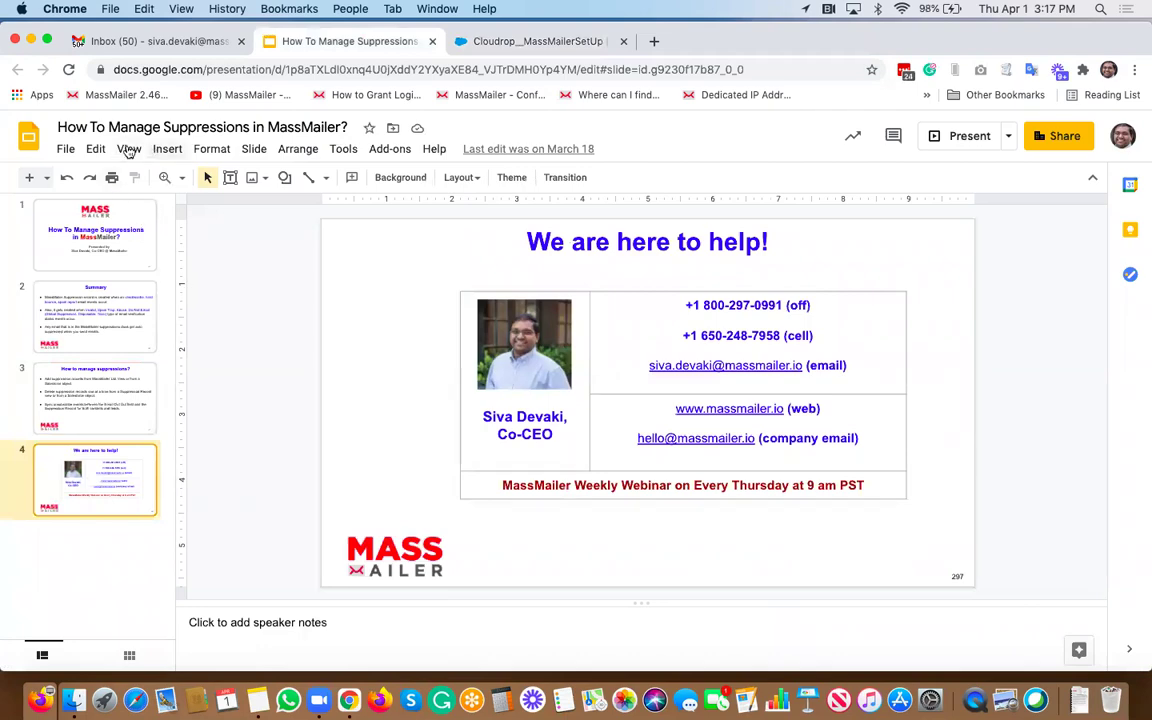
{"action": "left_click", "coordinate": [128, 149]}
{"action": "left_click", "coordinate": [160, 176]}
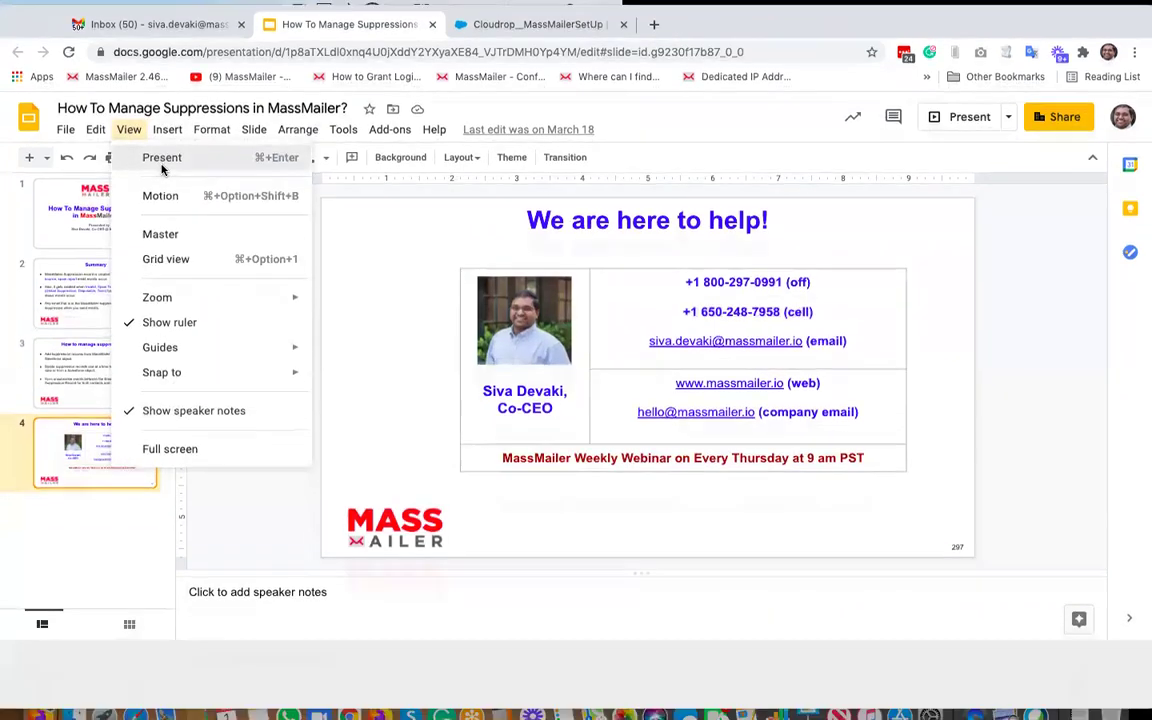